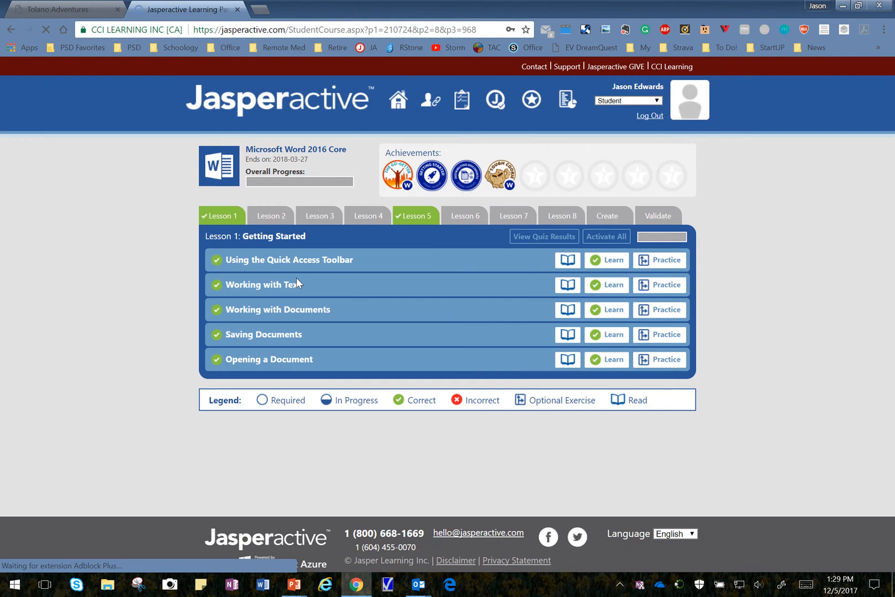
Open the Learn exercise for Modifying Tables in Lesson 6 and continue to its task list
click(472, 220)
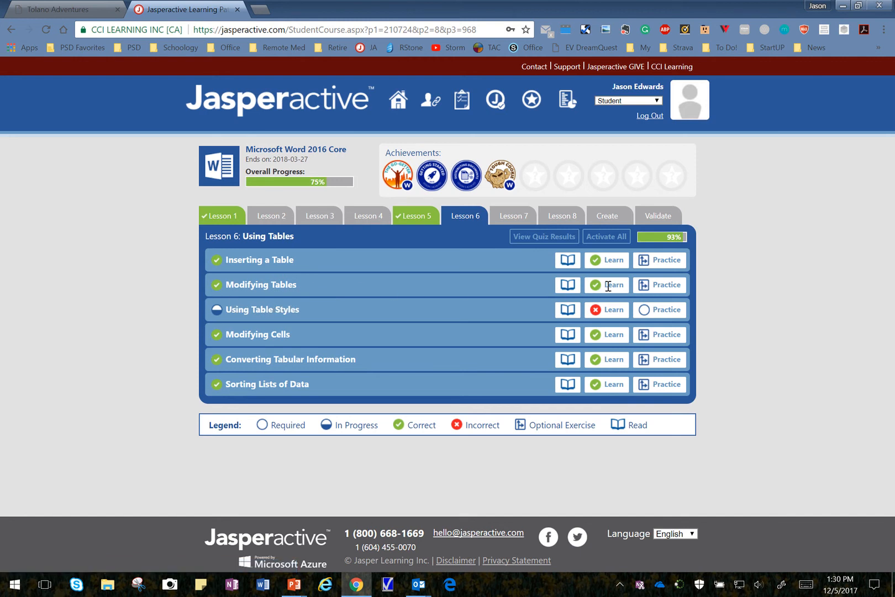
click(659, 288)
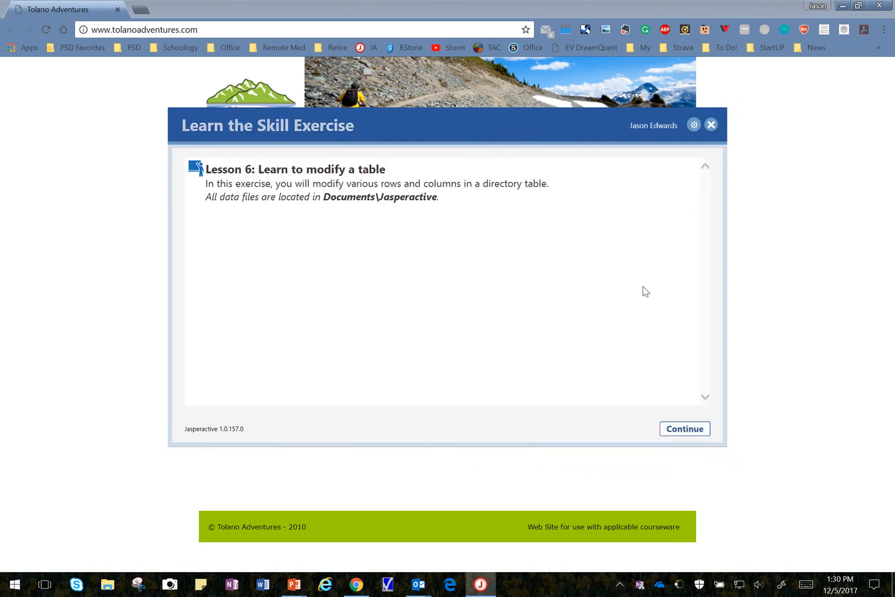
click(685, 430)
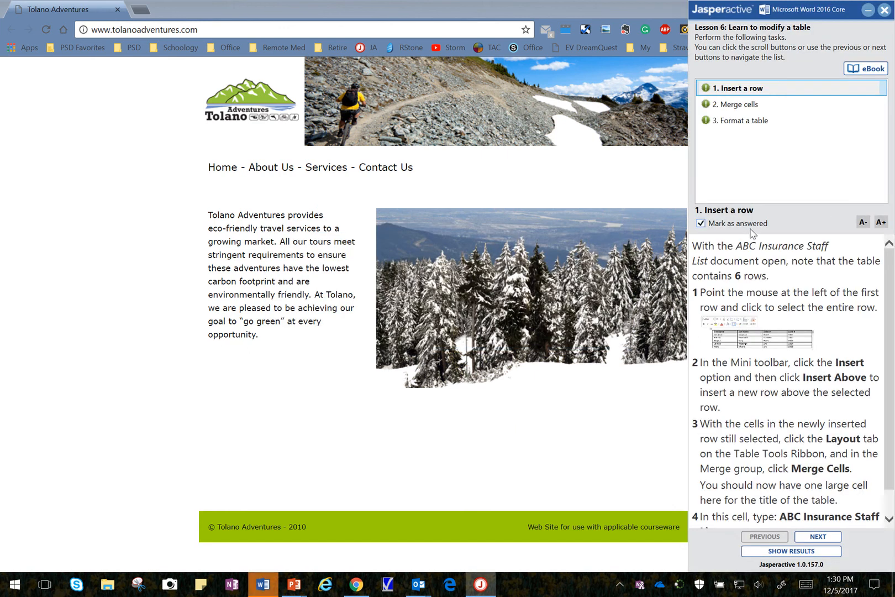
Clear the answered marks on all three exercise tasks and return to the Insert a row task
click(740, 105)
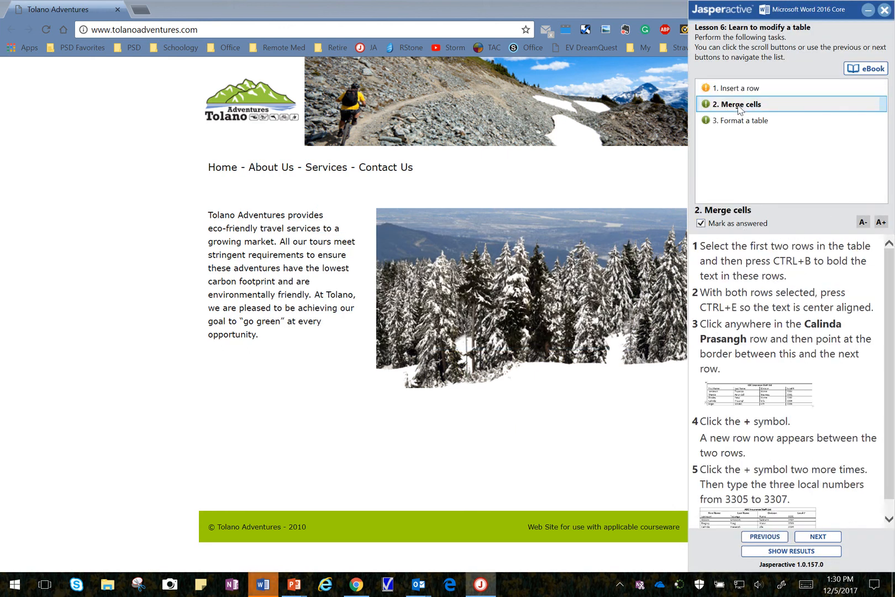
click(724, 226)
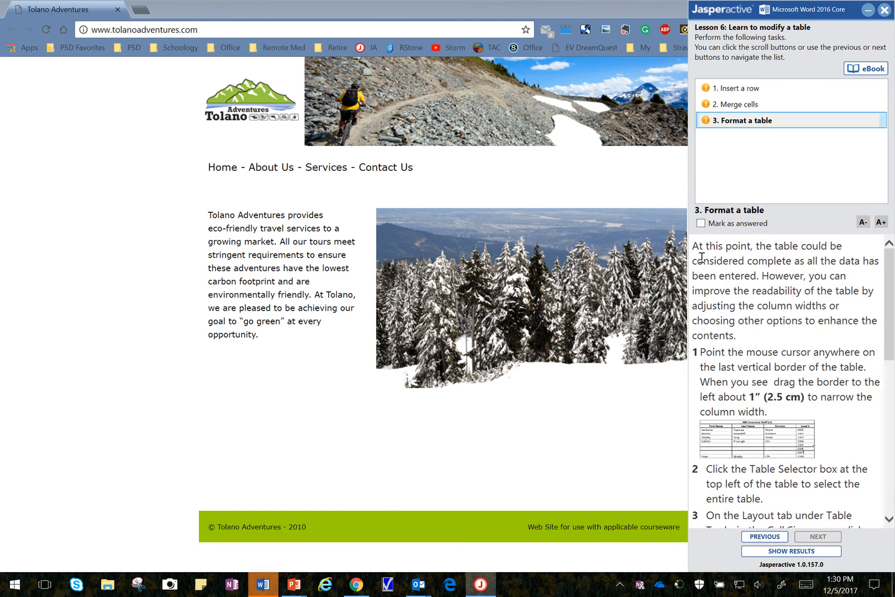
click(754, 87)
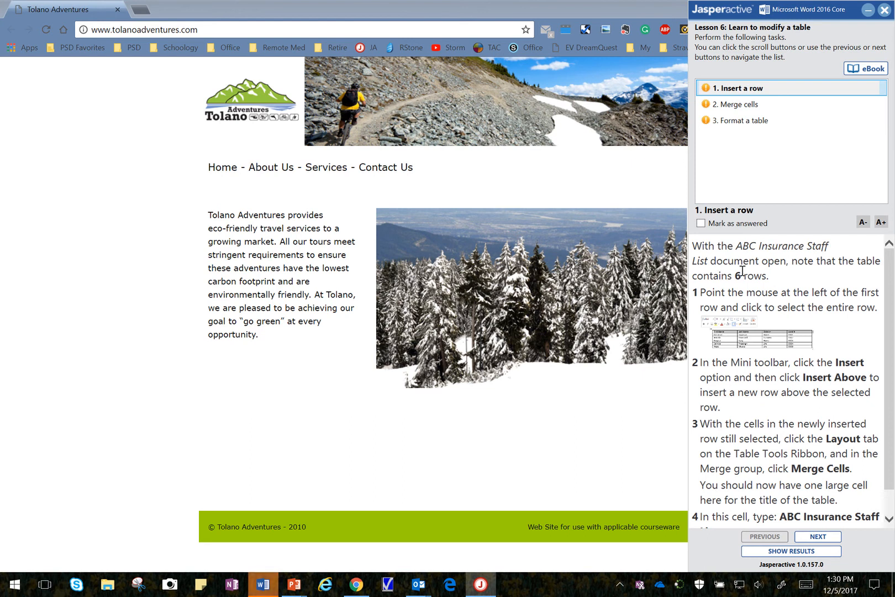
Switch to the ABC Insurance Staff List document in Word and insert a row above the table's header row
click(263, 584)
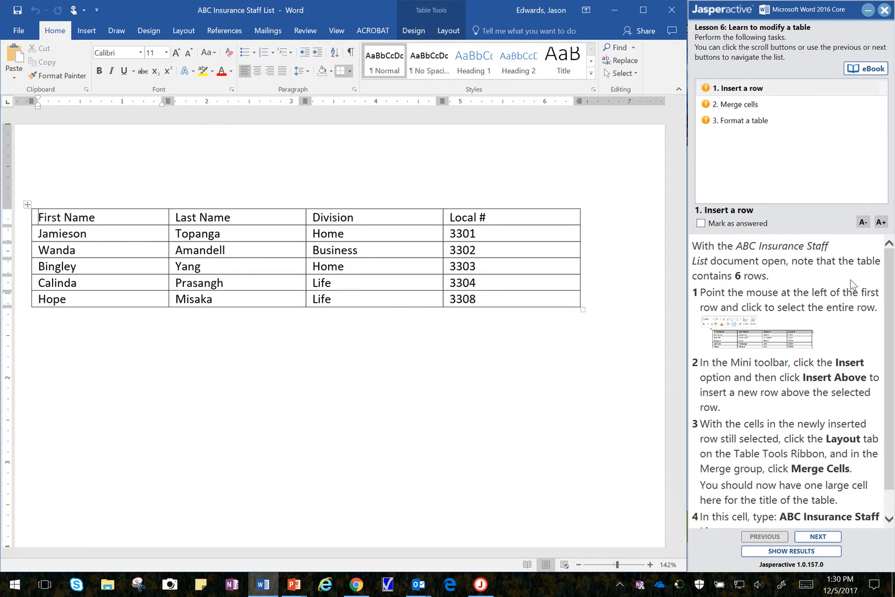
click(89, 218)
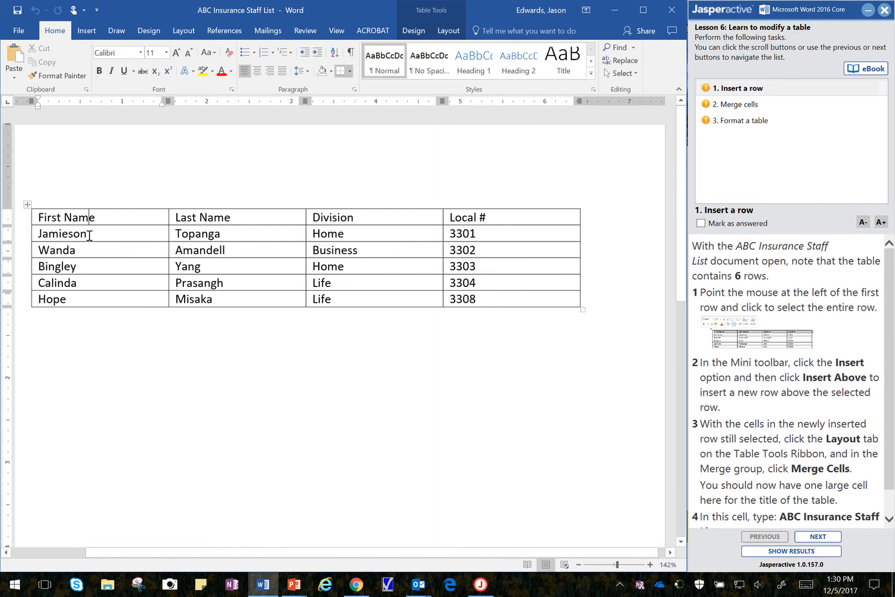
click(88, 266)
click(86, 281)
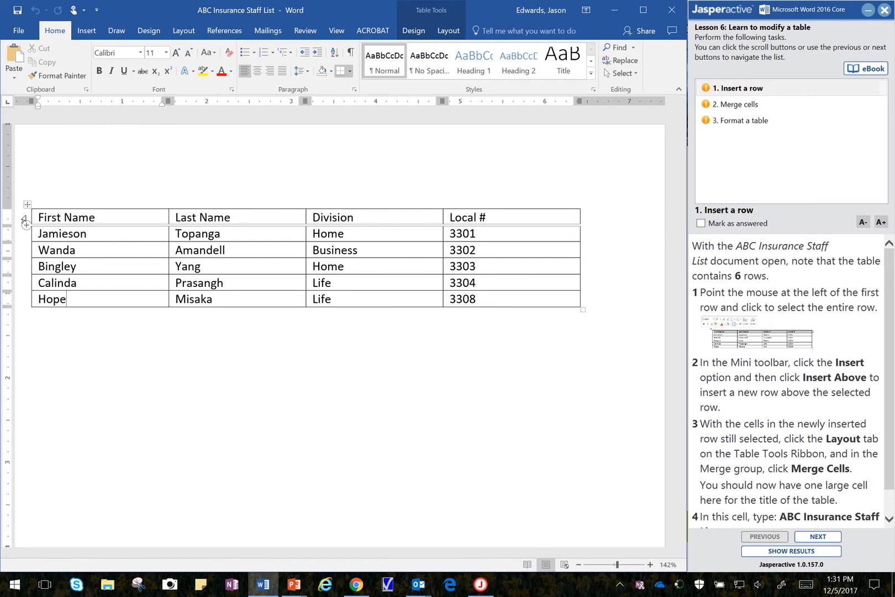
click(24, 219)
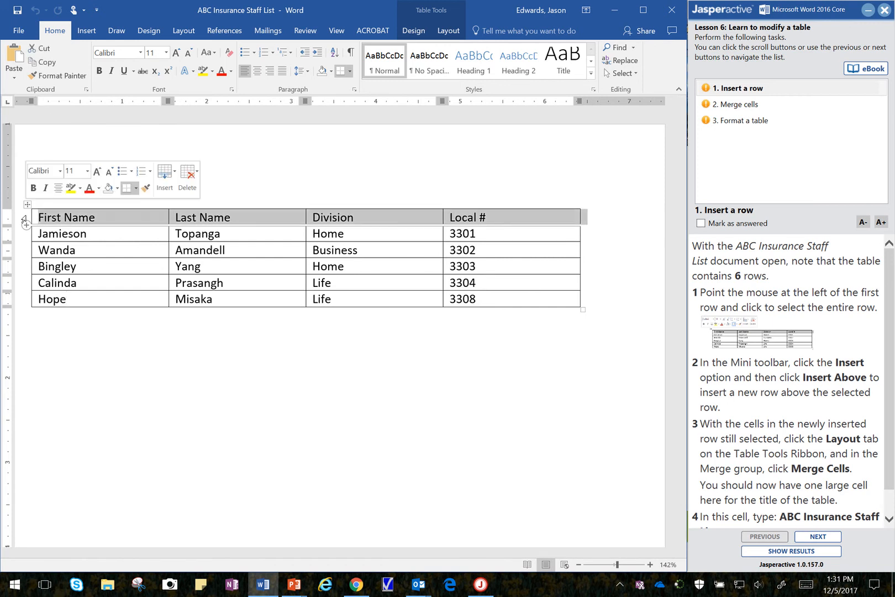
click(168, 182)
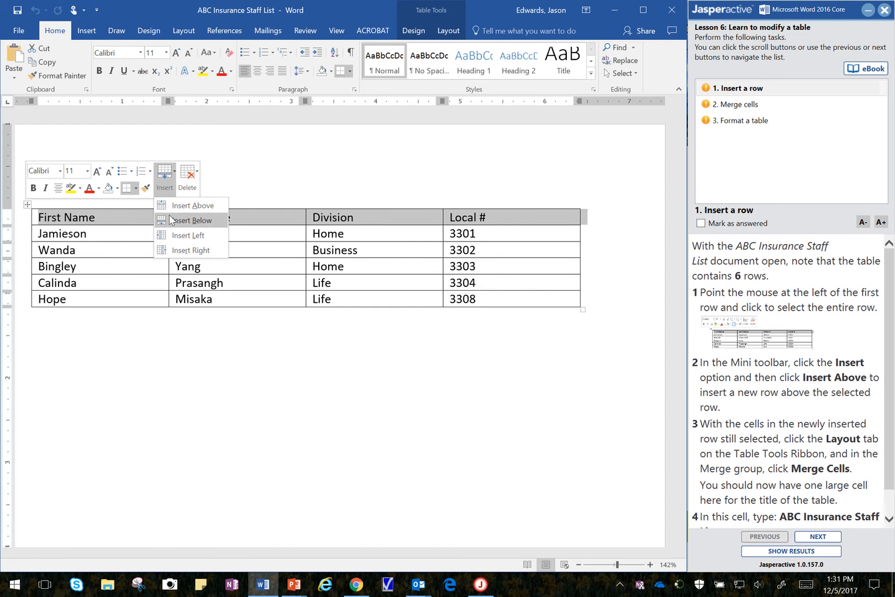
click(190, 207)
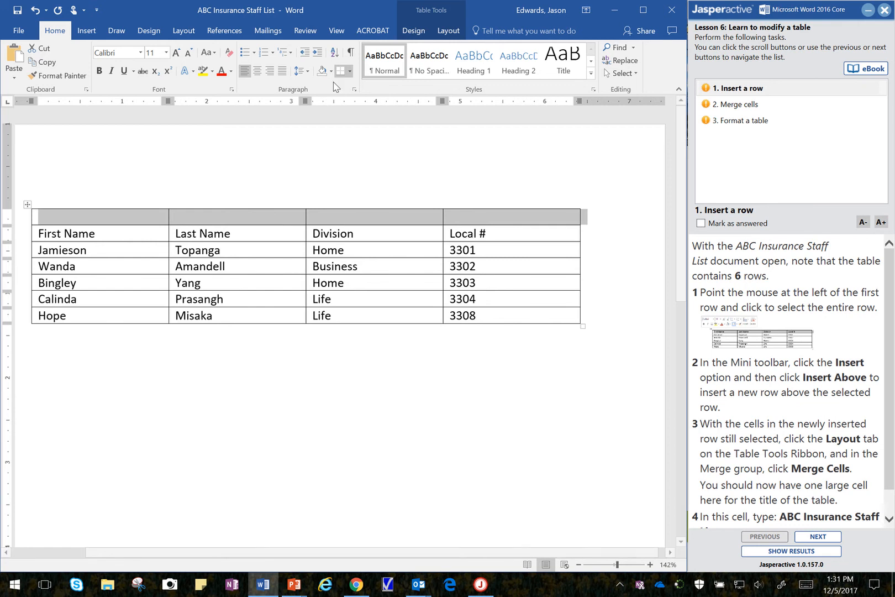
Merge the cells of the new first row and enter the title "ABC Insurance Staff List" in it
click(449, 30)
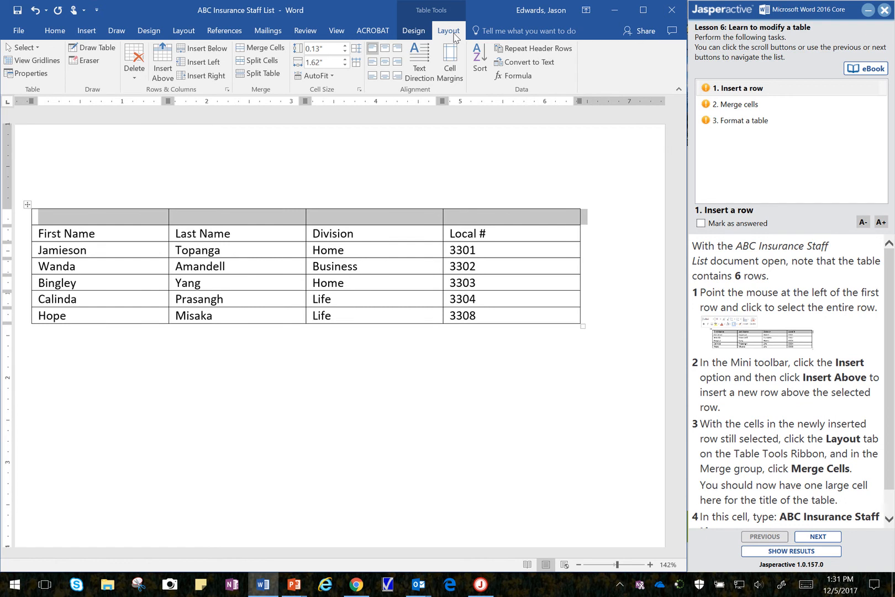
click(262, 48)
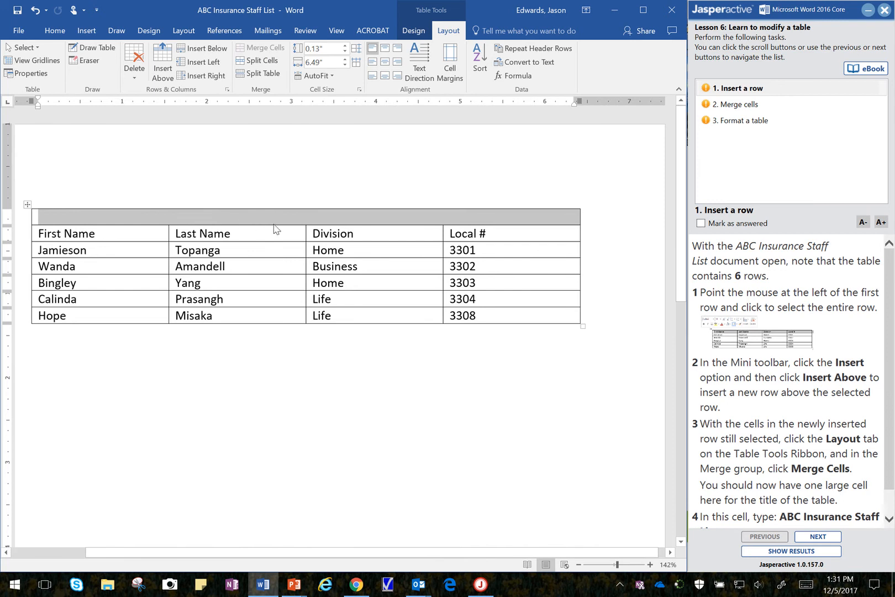
click(891, 488)
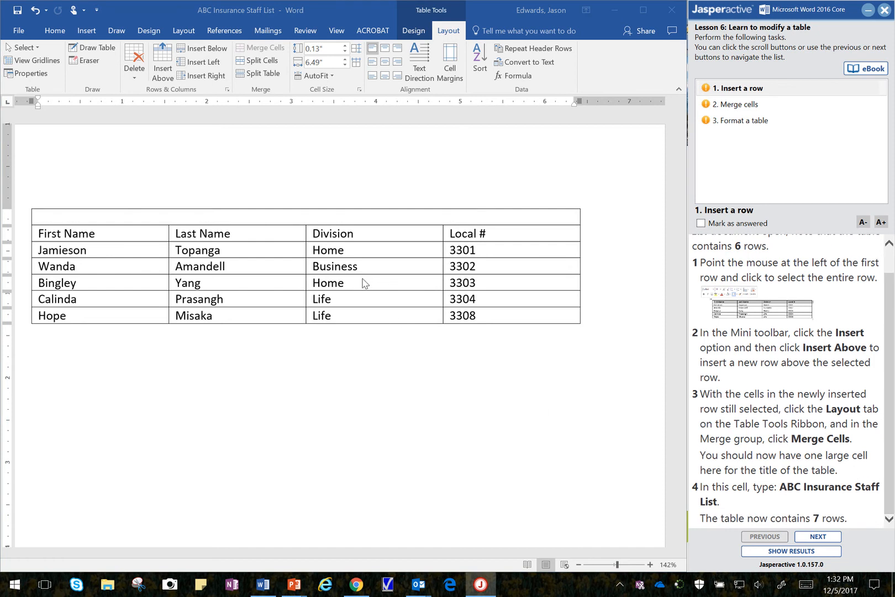
click(326, 218)
click(325, 216)
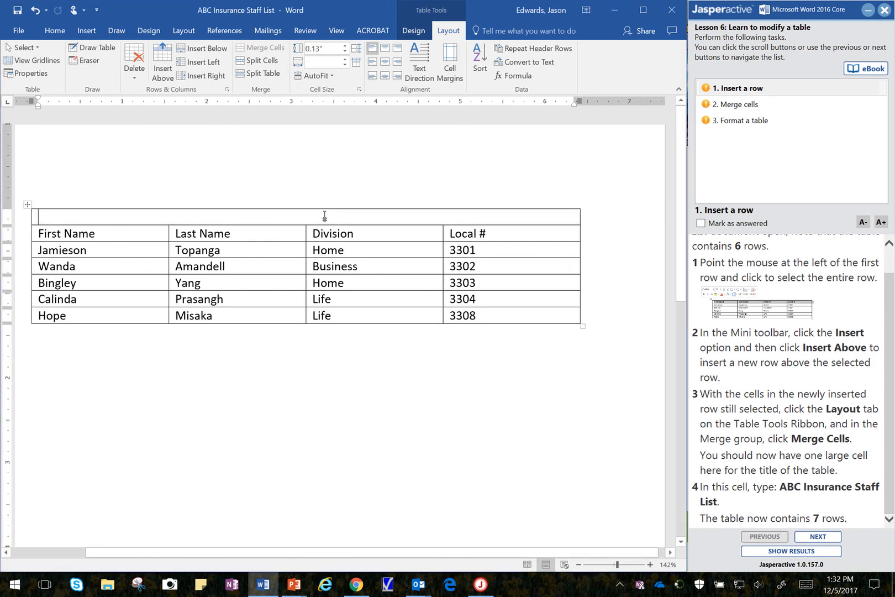
text(ABC)
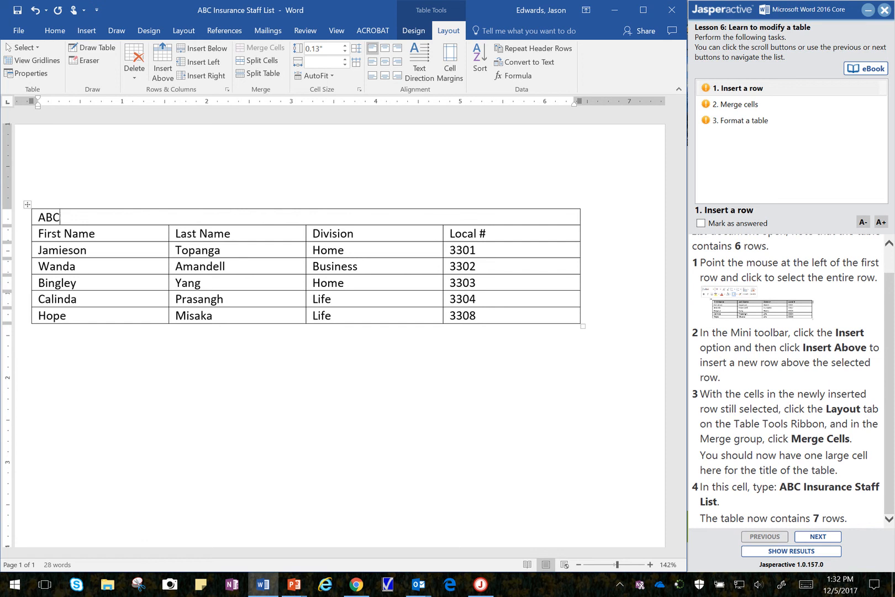
text( Insurance Stff)
key(BackSpace)
key(BackSpace)
key(BackSpace)
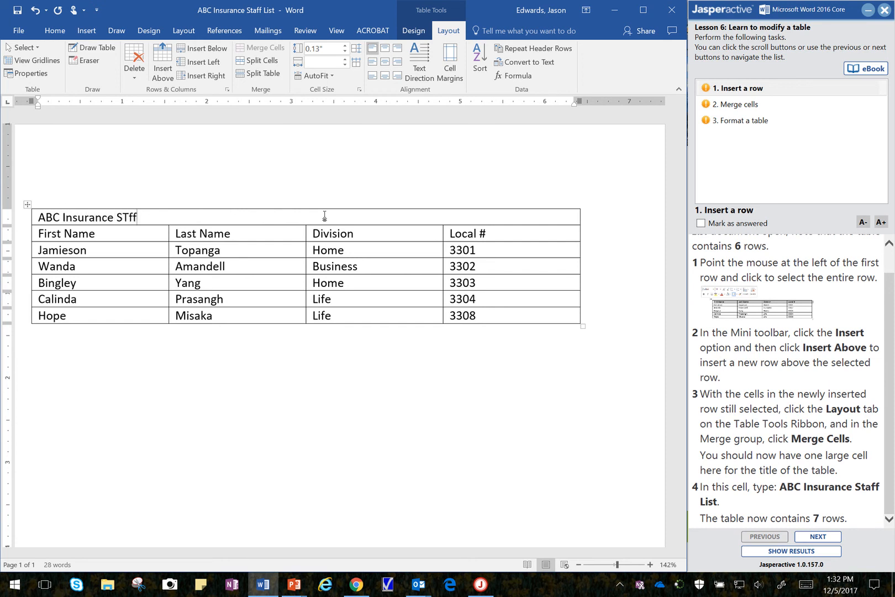
text(taff List)
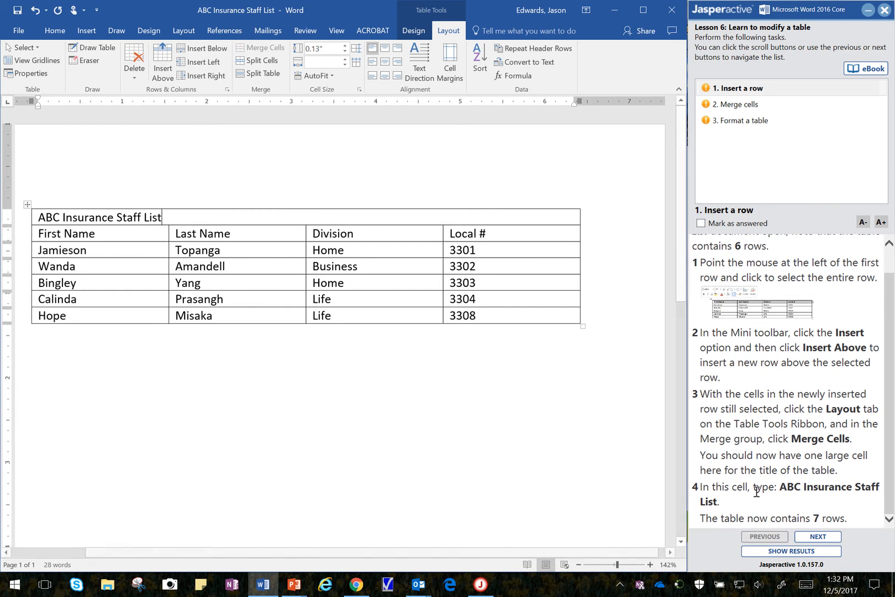
Check the table's rows, mark the Insert a row task as answered, and open the Merge cells task
click(127, 218)
click(126, 233)
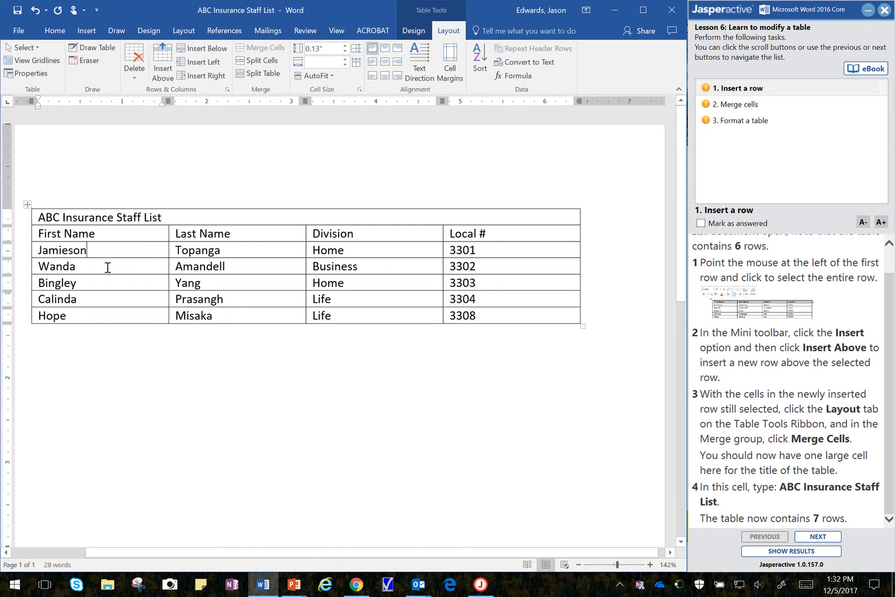
click(106, 266)
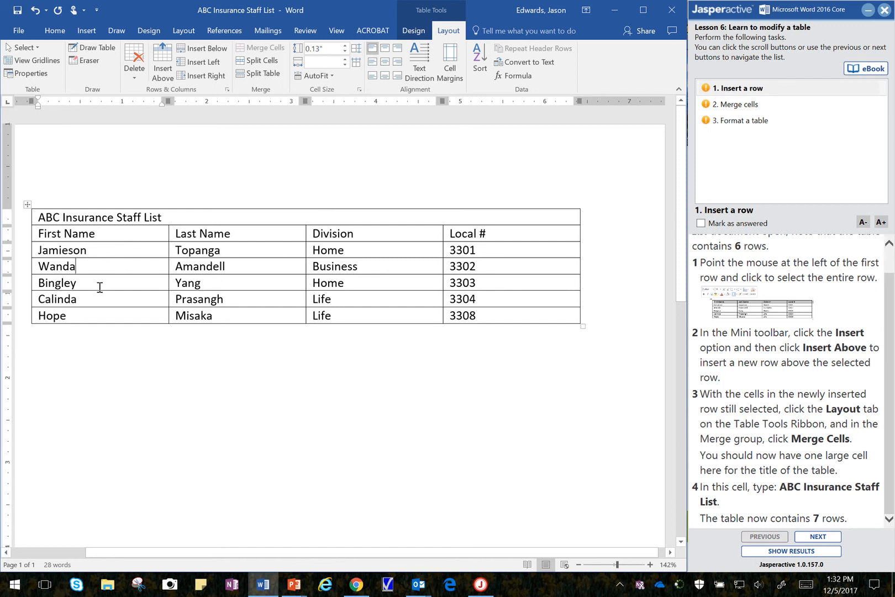
click(92, 315)
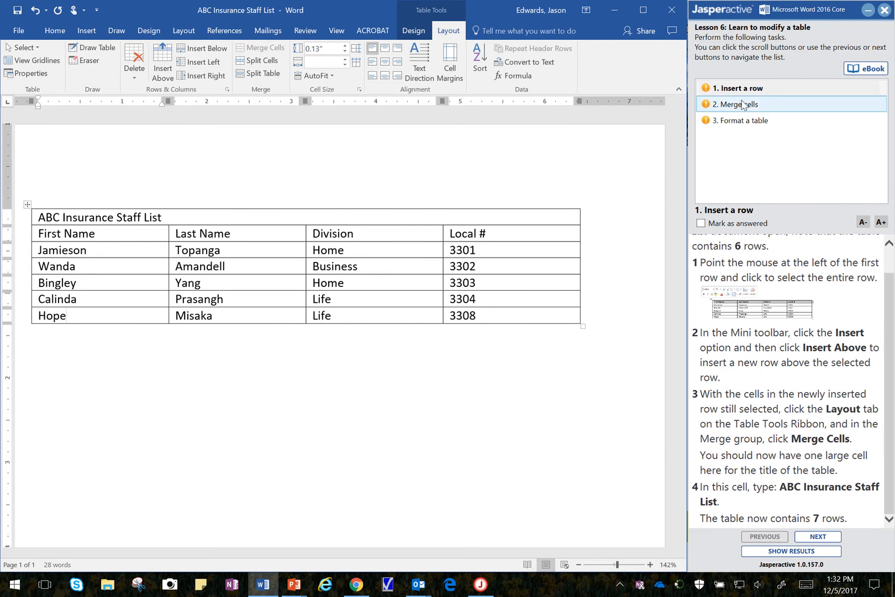
click(720, 224)
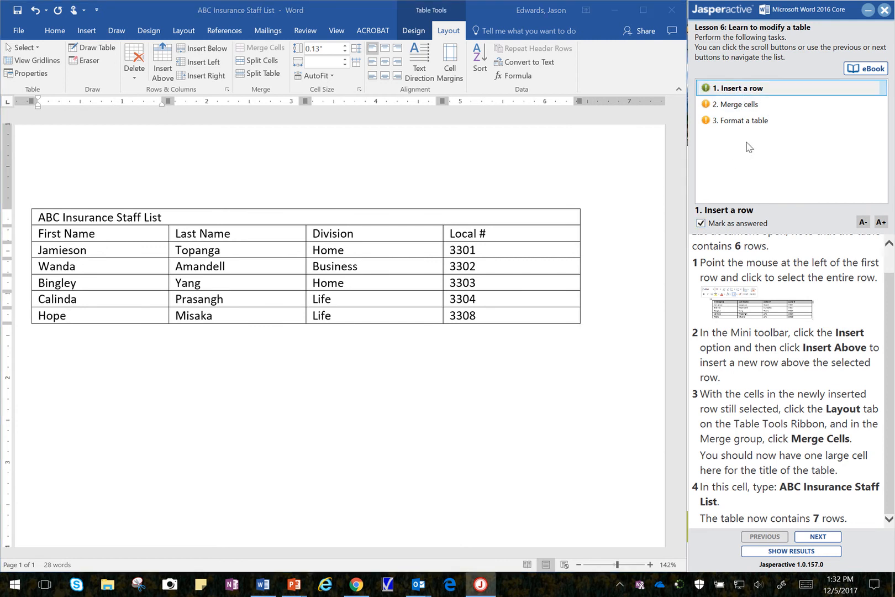
click(748, 105)
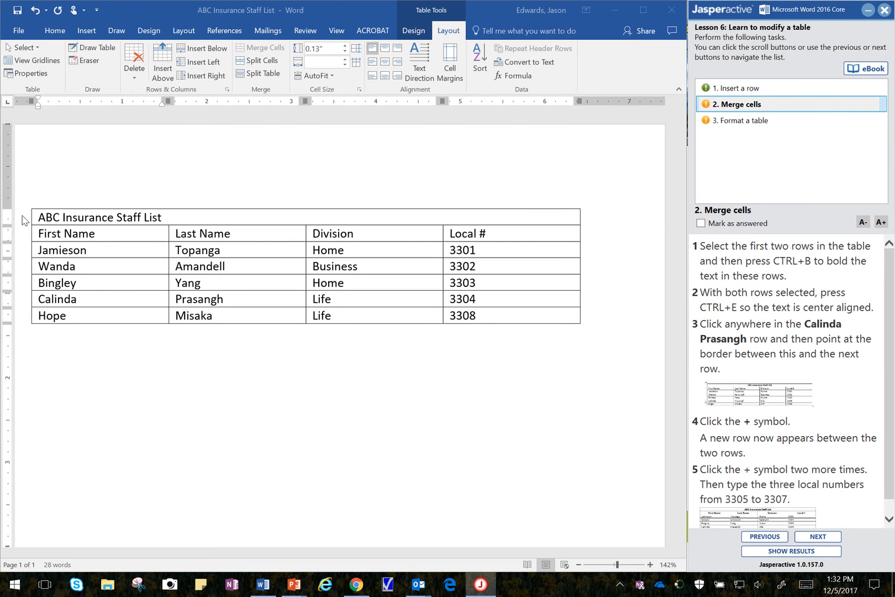
Bold and center the text in the table's title row and column header row
drag(22, 220, 21, 236)
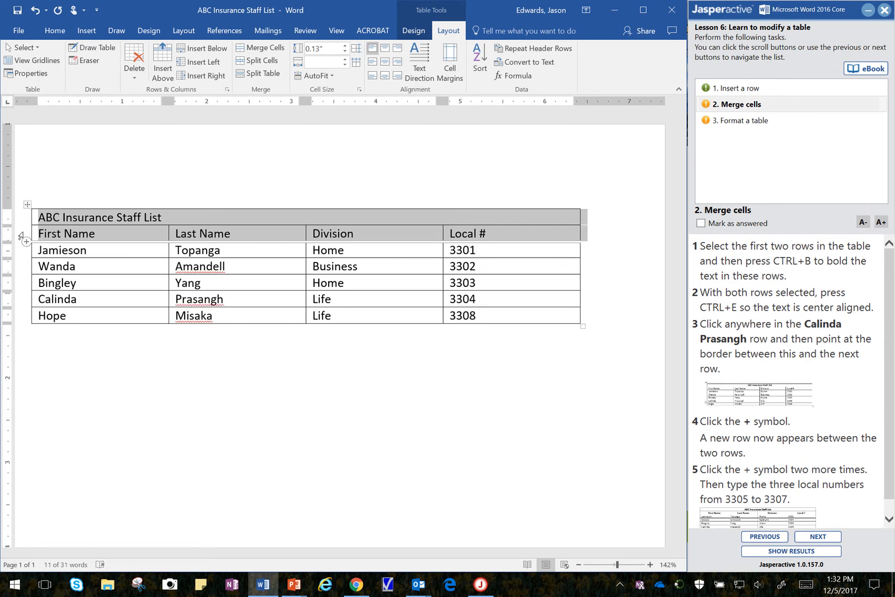
key(ctrl+b)
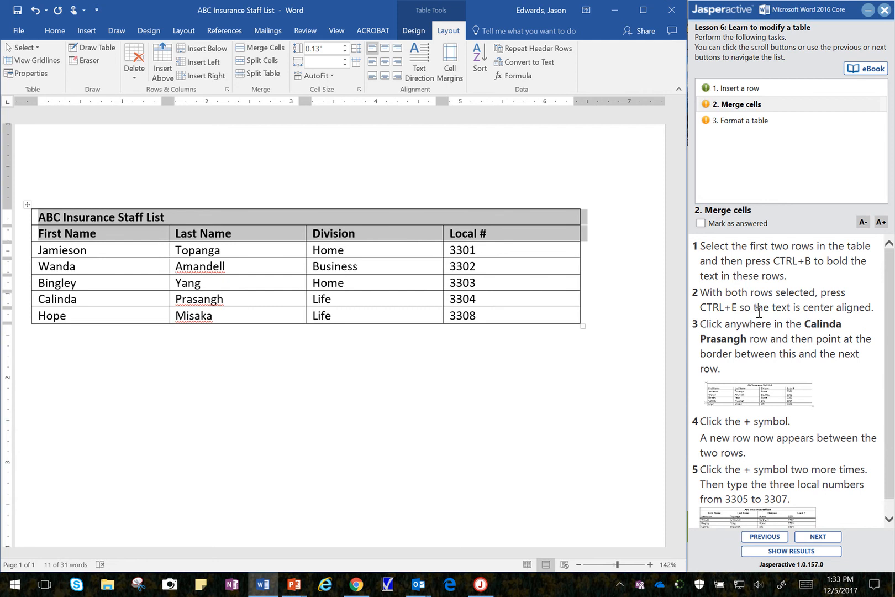
key(ctrl+e)
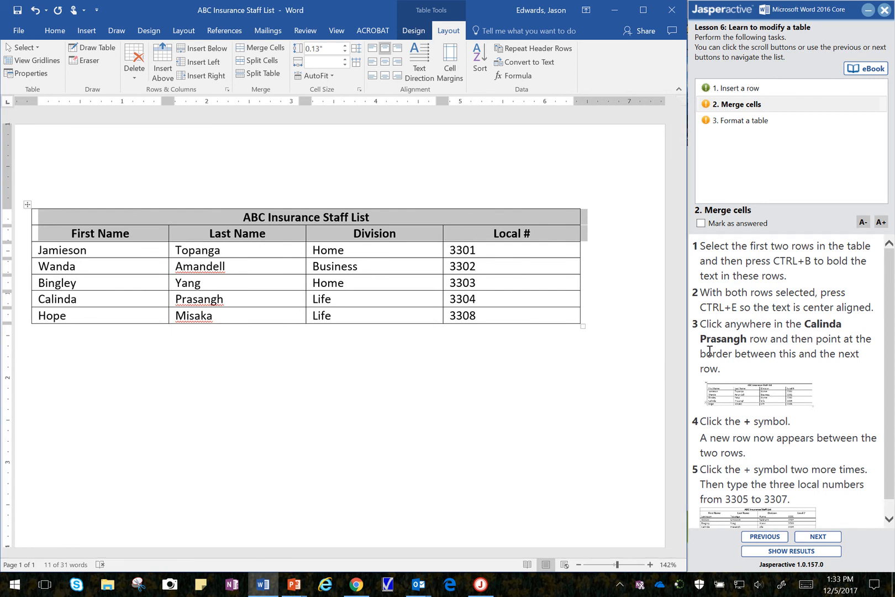
Insert one empty row between the rows for local numbers 3304 and 3308
click(85, 304)
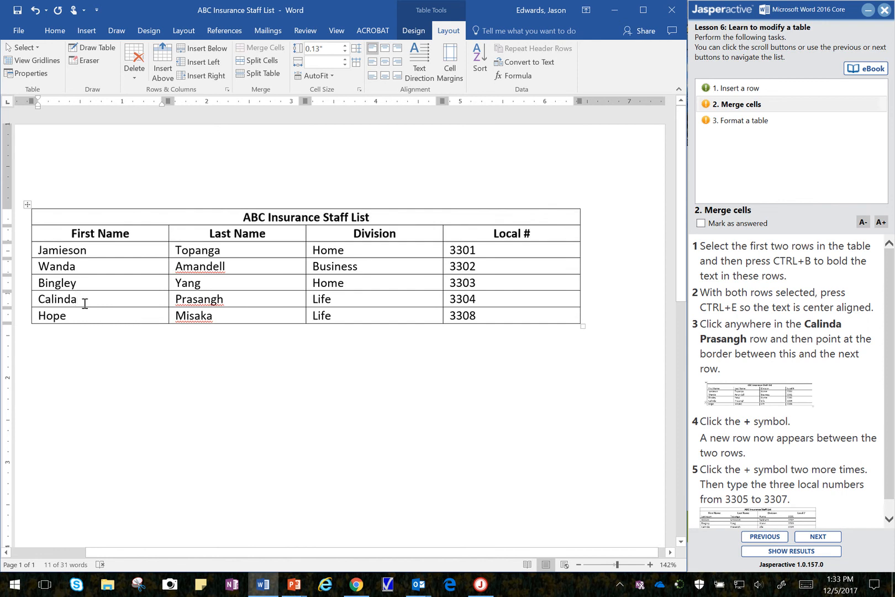
mouse_move(27, 309)
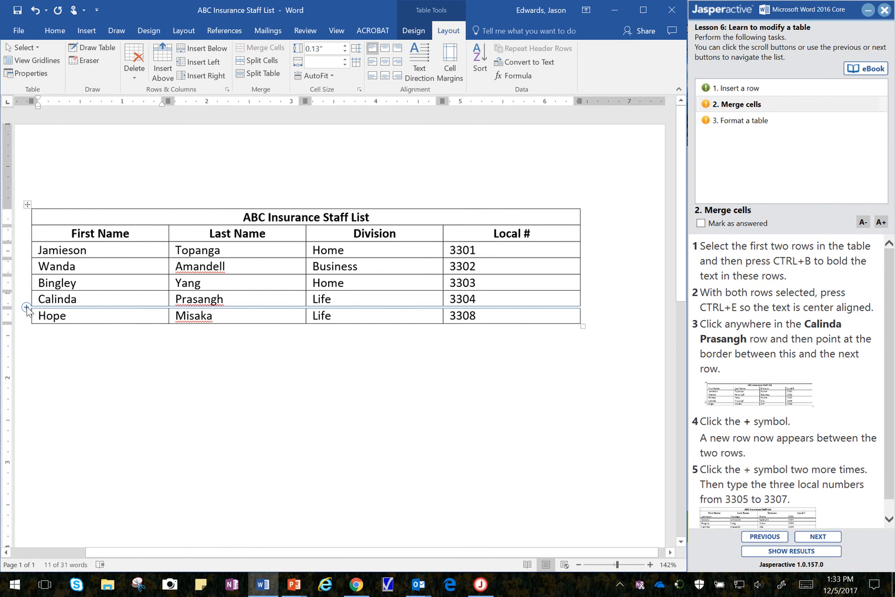
click(26, 308)
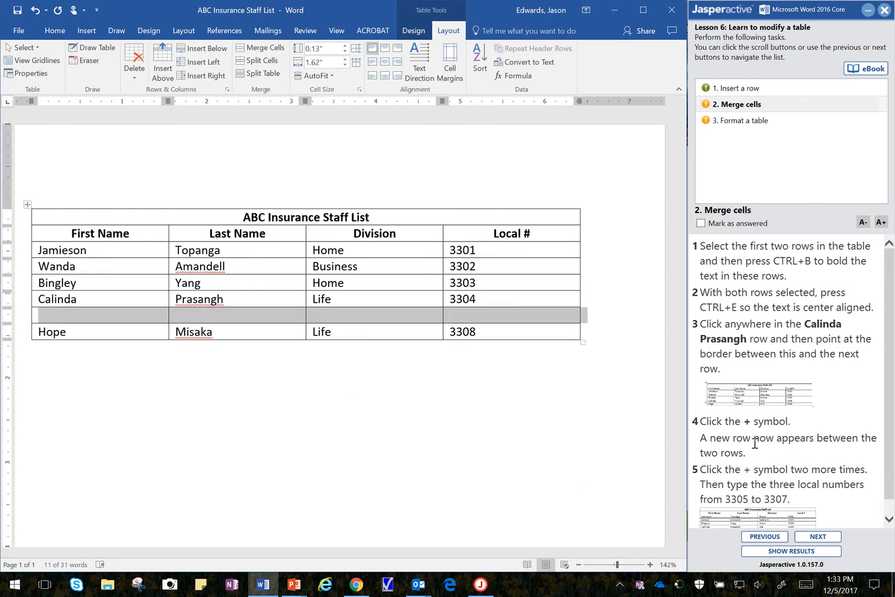
View the enlarged example pictures for inserting the row and filling in local numbers, keeping the second one below the table
click(739, 407)
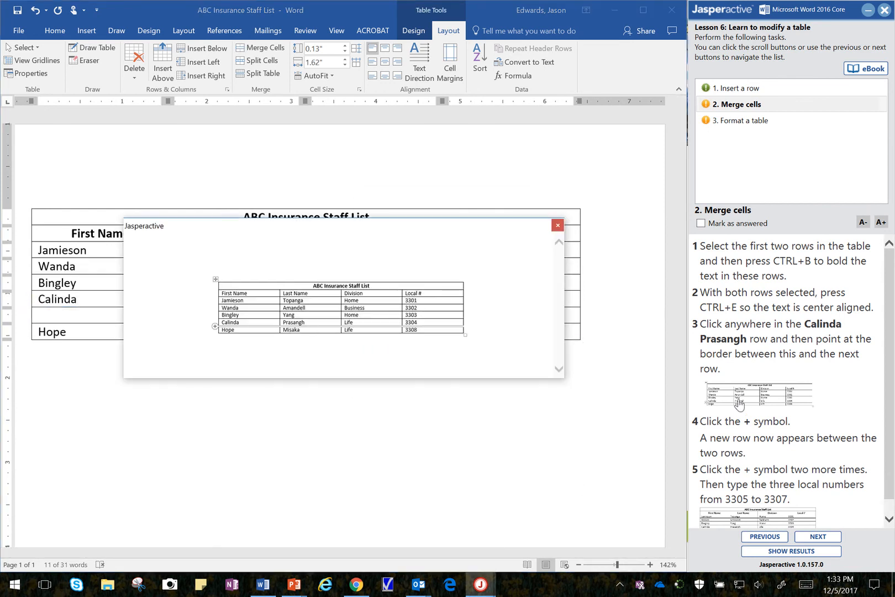
drag(302, 239, 279, 378)
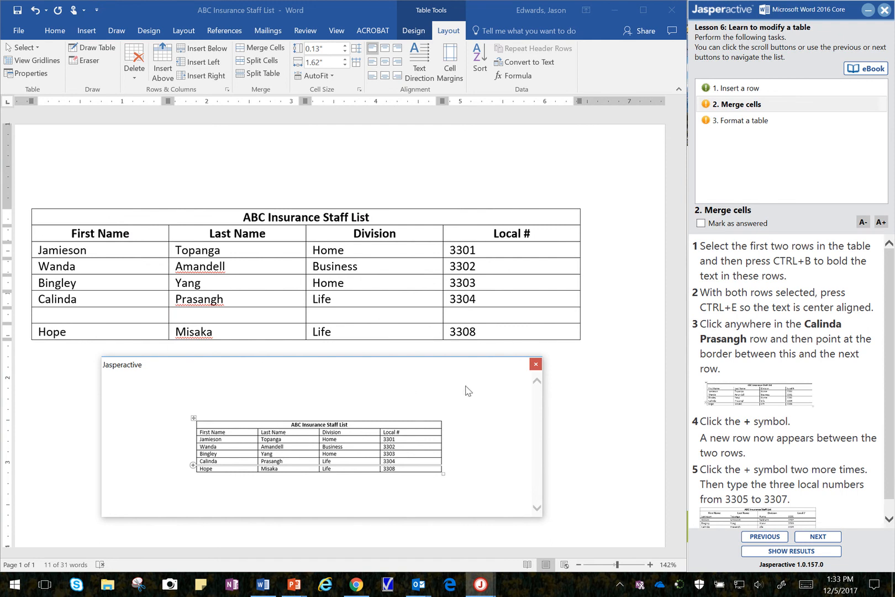
click(535, 365)
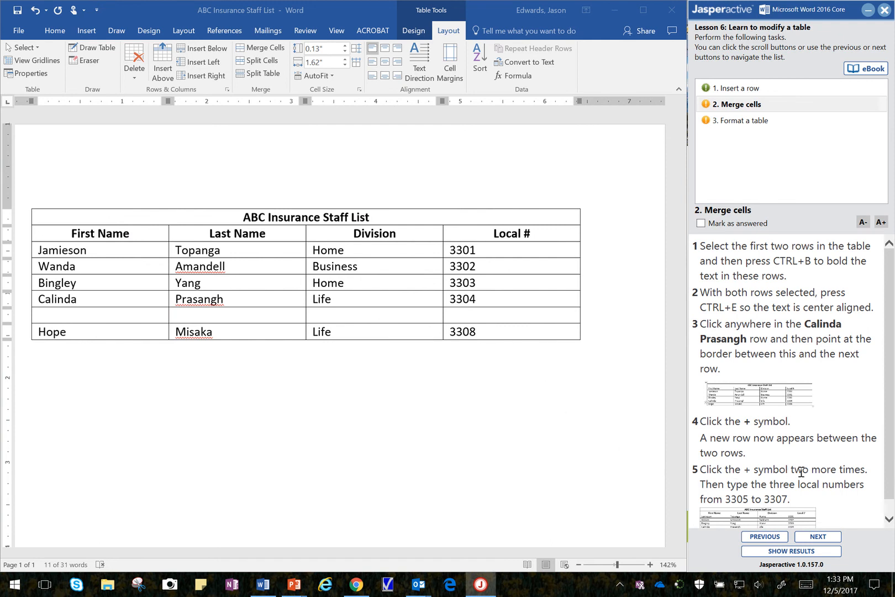
scroll(875, 470, down, 1)
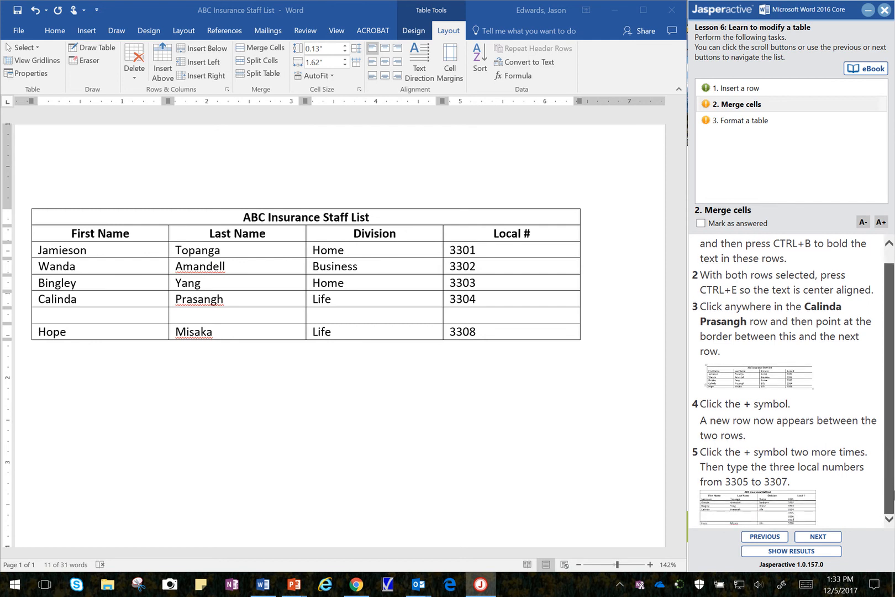
click(745, 509)
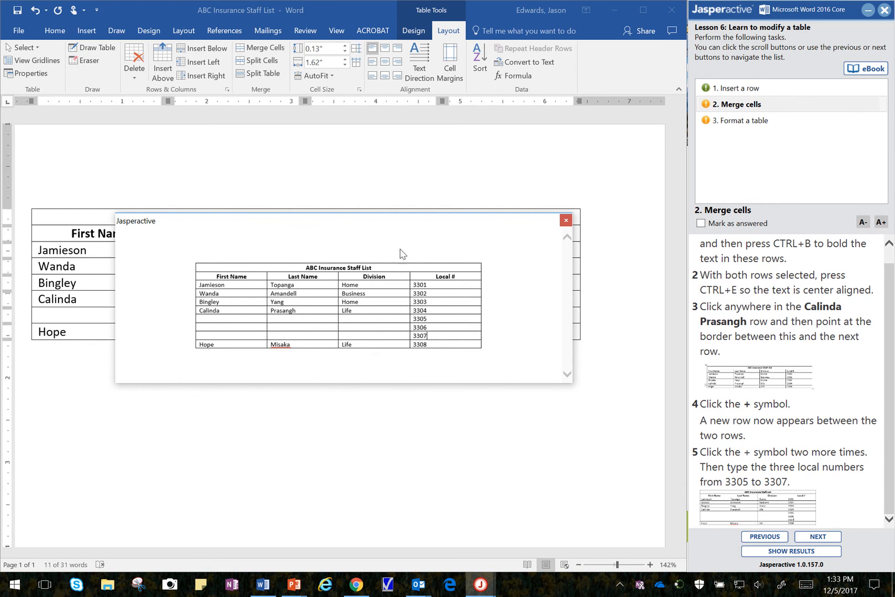
drag(402, 224, 370, 403)
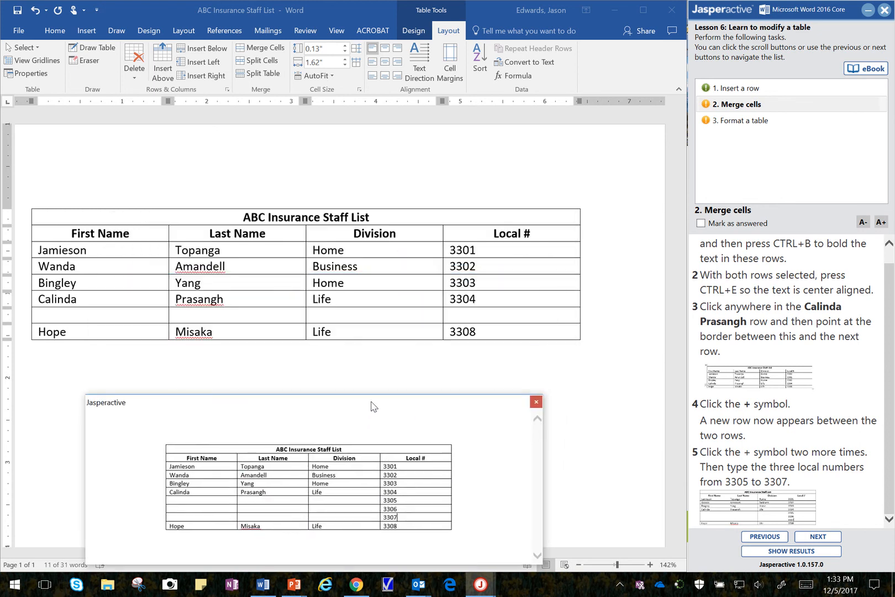
Insert two more empty rows between the existing empty row and the row for local number 3308
click(47, 318)
click(83, 318)
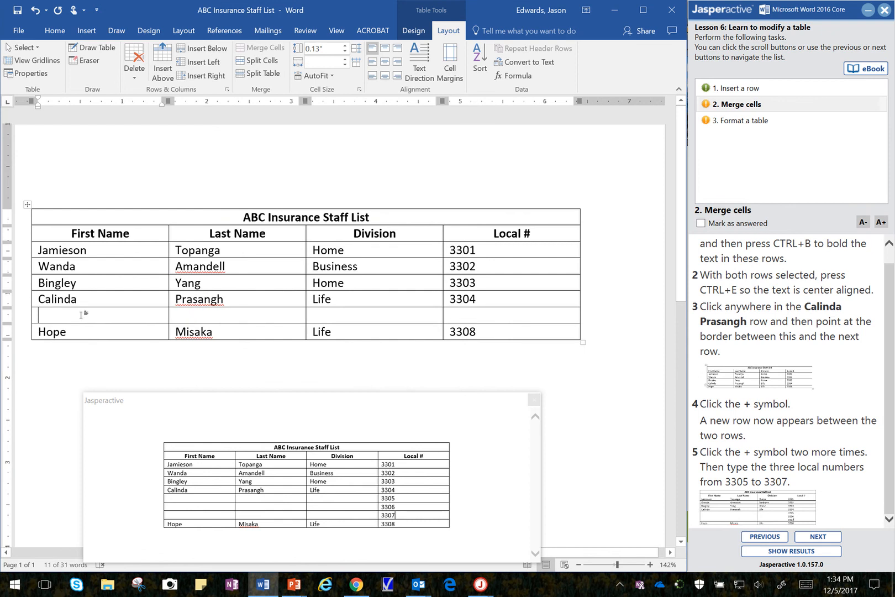
mouse_move(28, 325)
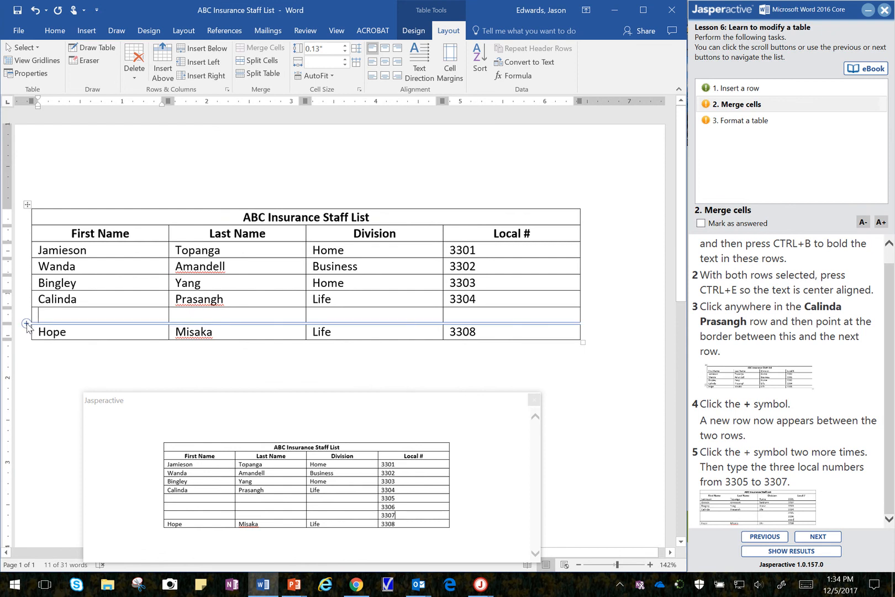
click(26, 325)
click(27, 324)
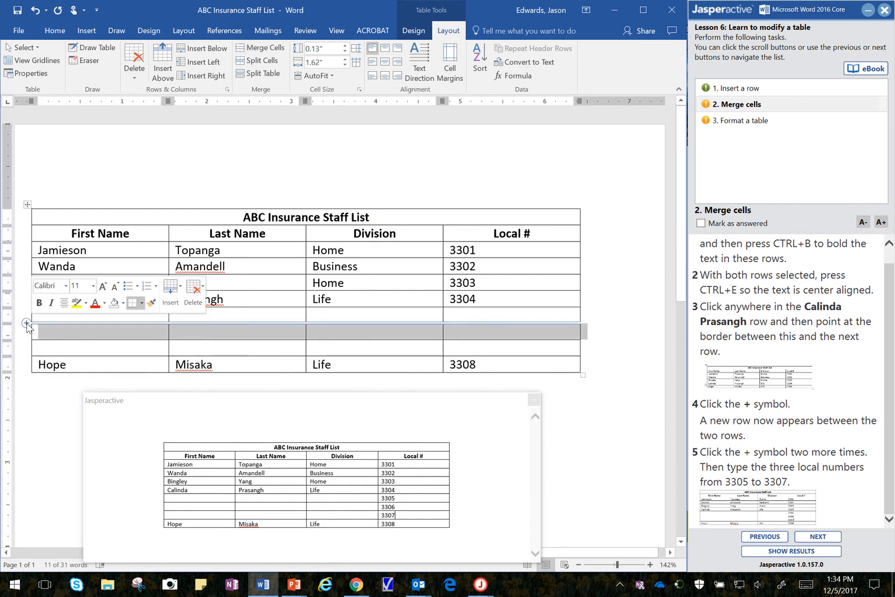
click(347, 320)
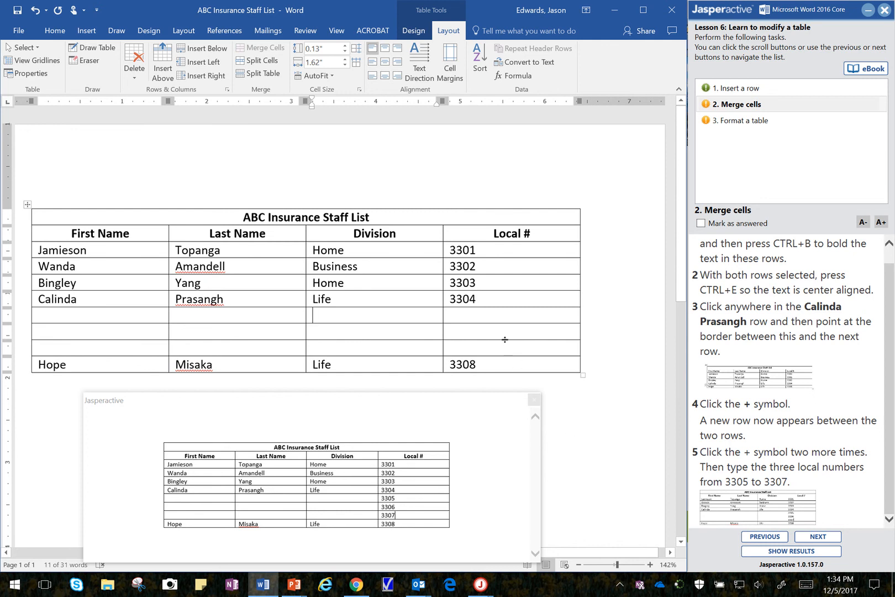
Enter the local numbers 3305, 3306 and 3307 in the Local # column of the three empty rows
click(505, 315)
text(330)
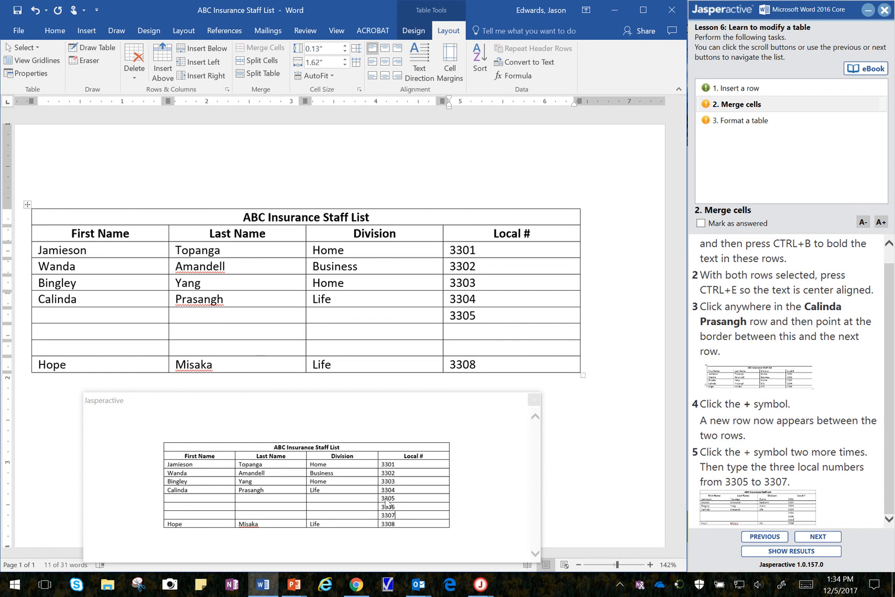
click(470, 329)
text(3306)
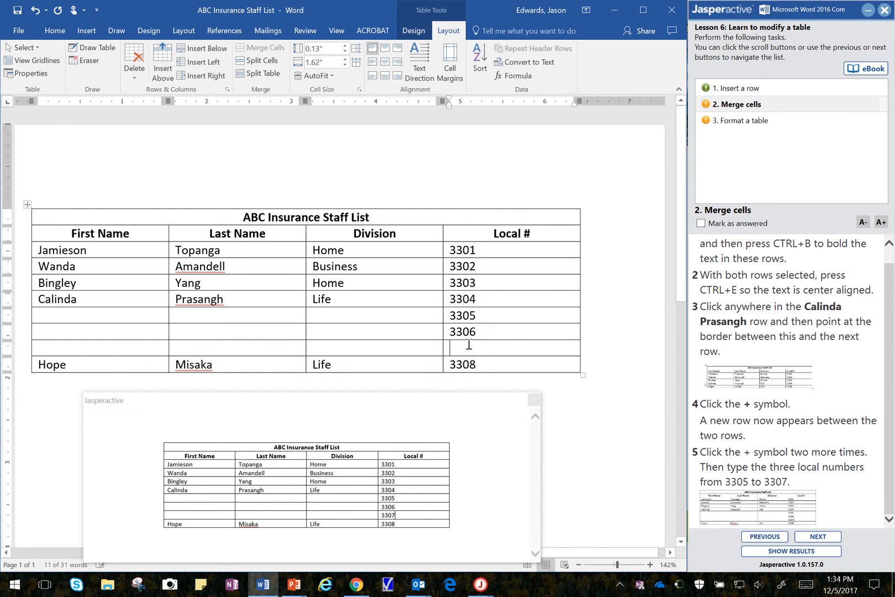
click(469, 344)
text(3307)
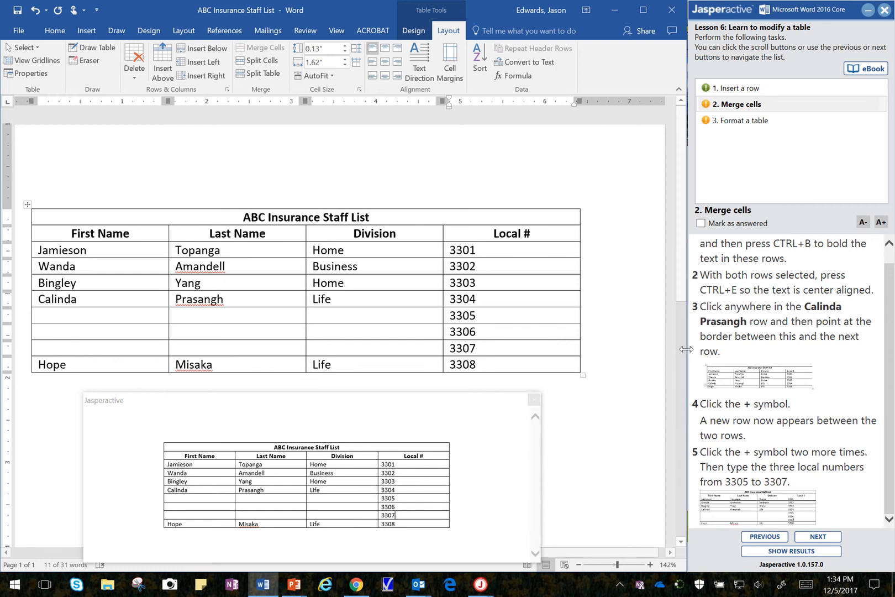
Mark the Merge cells task as answered, open the Format a table task, and close the example picture
click(892, 431)
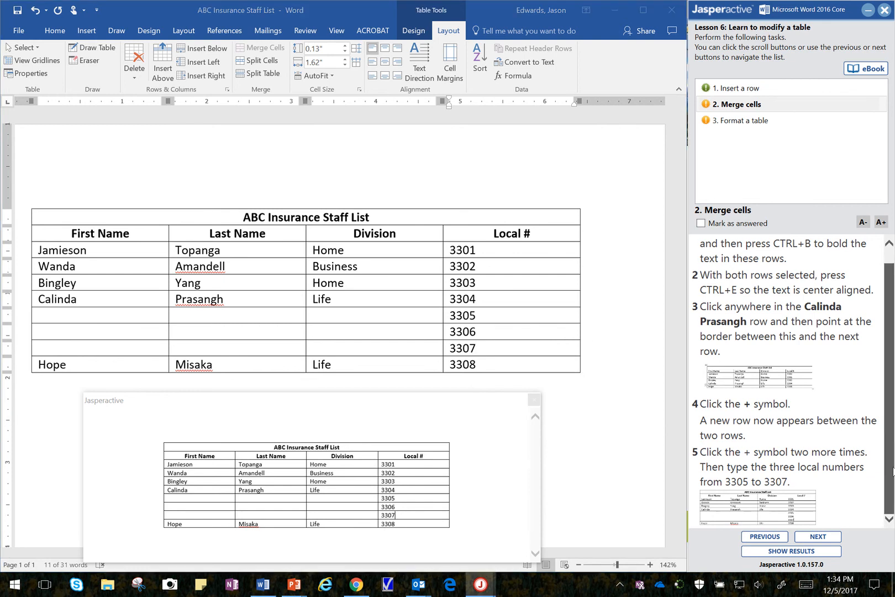
click(715, 225)
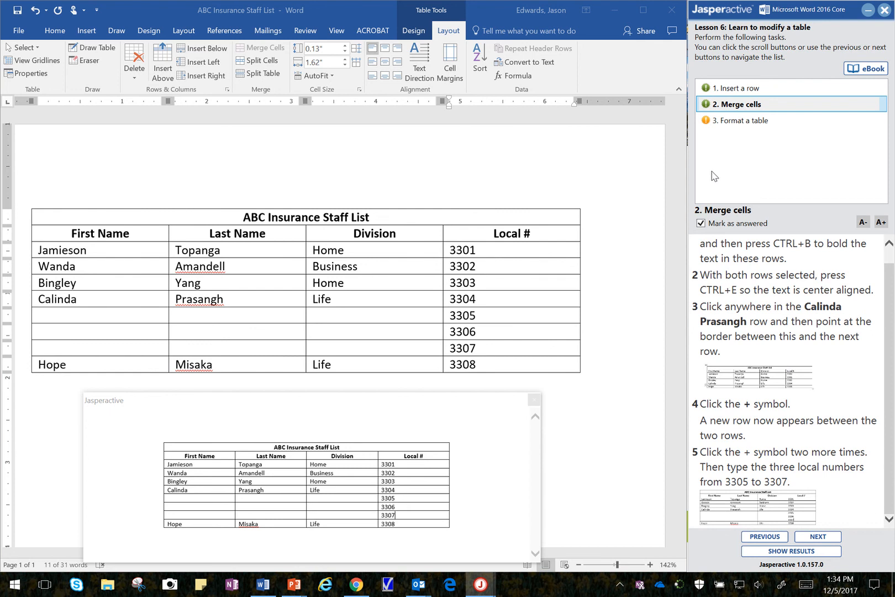
click(731, 121)
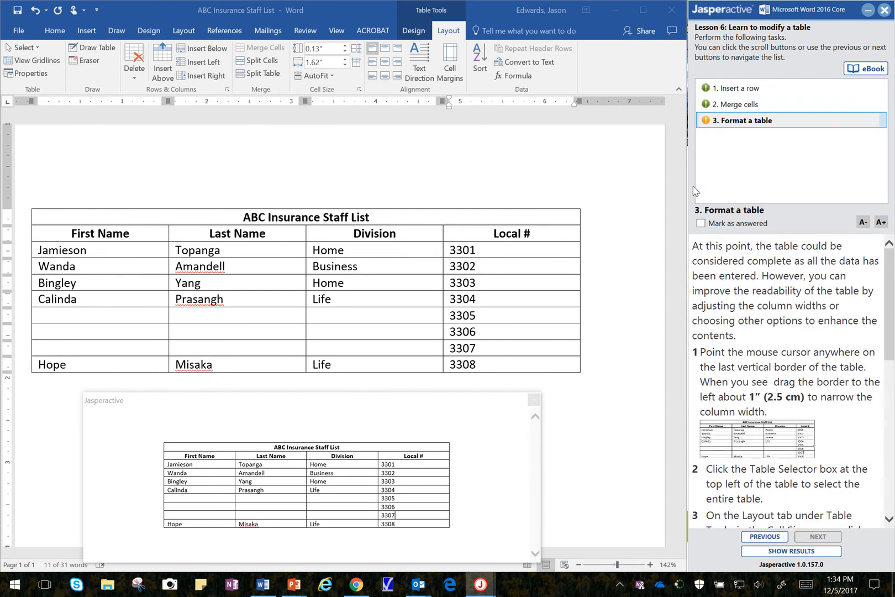
click(534, 401)
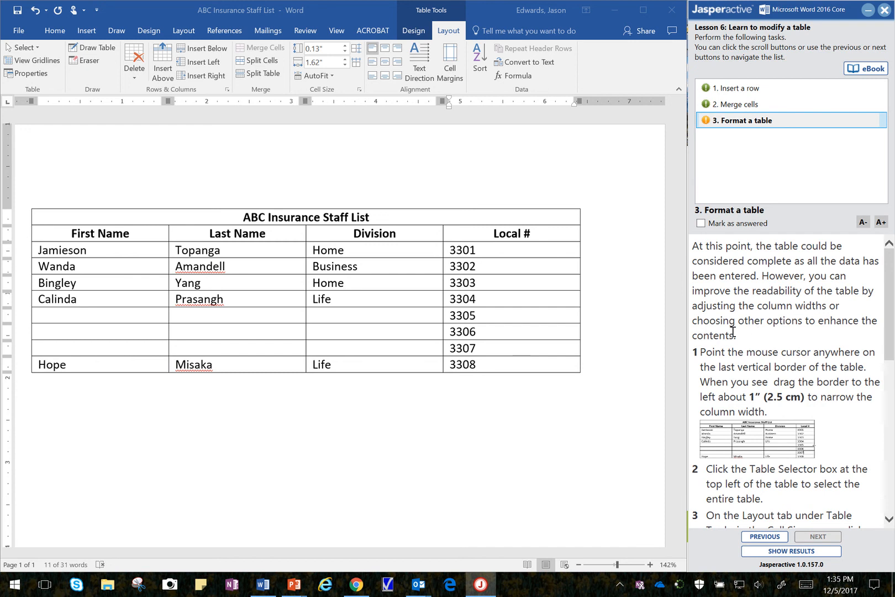
View the enlarged example picture for narrowing the last column and place it below the table
click(891, 327)
drag(891, 326, 892, 367)
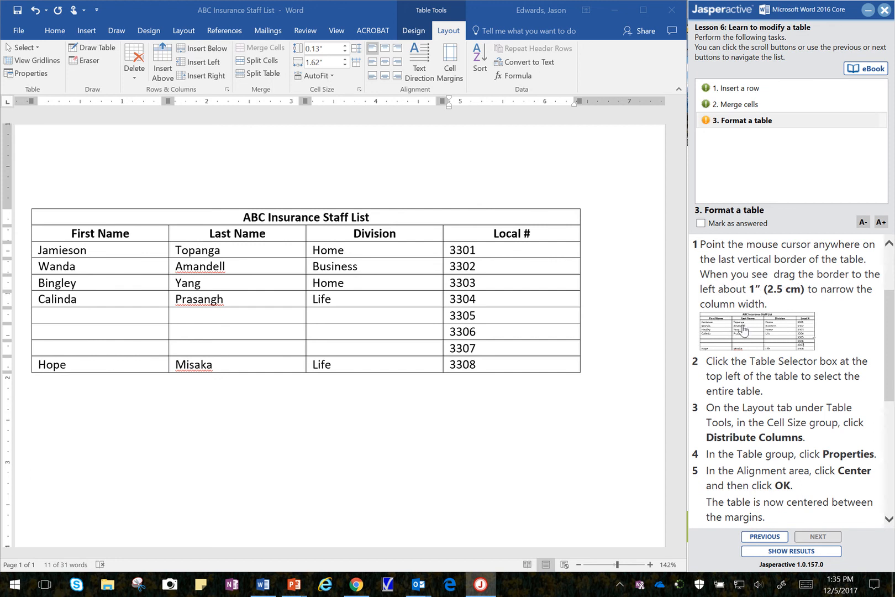
click(759, 348)
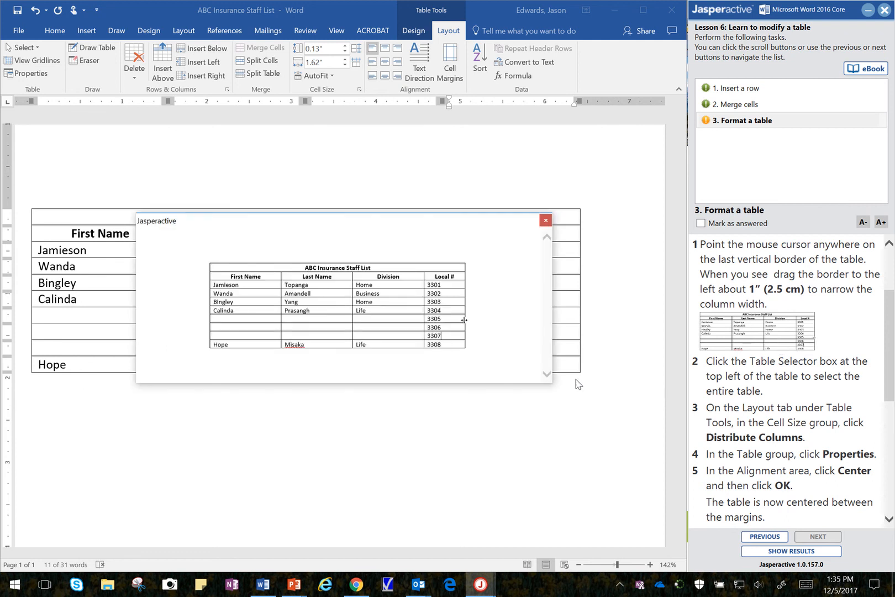
drag(457, 232, 461, 340)
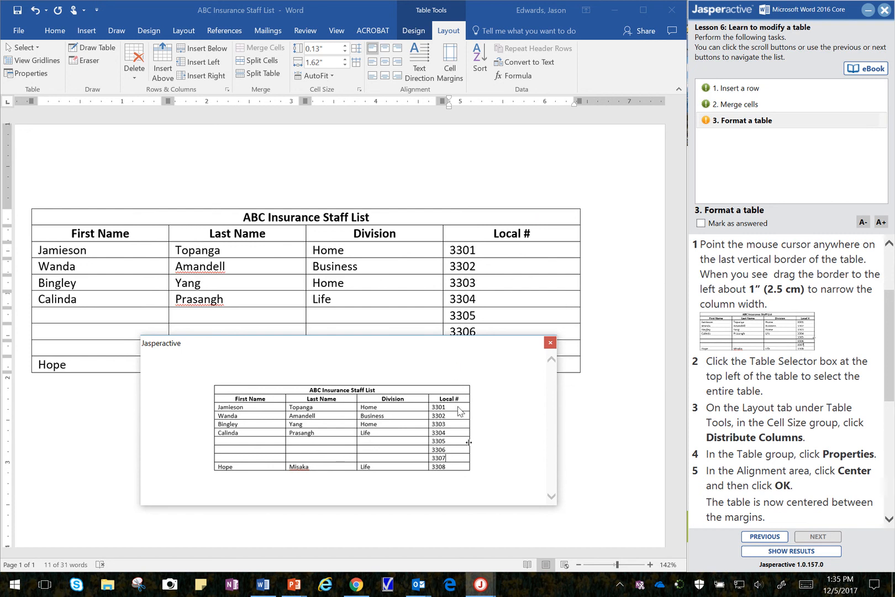
drag(449, 347, 449, 403)
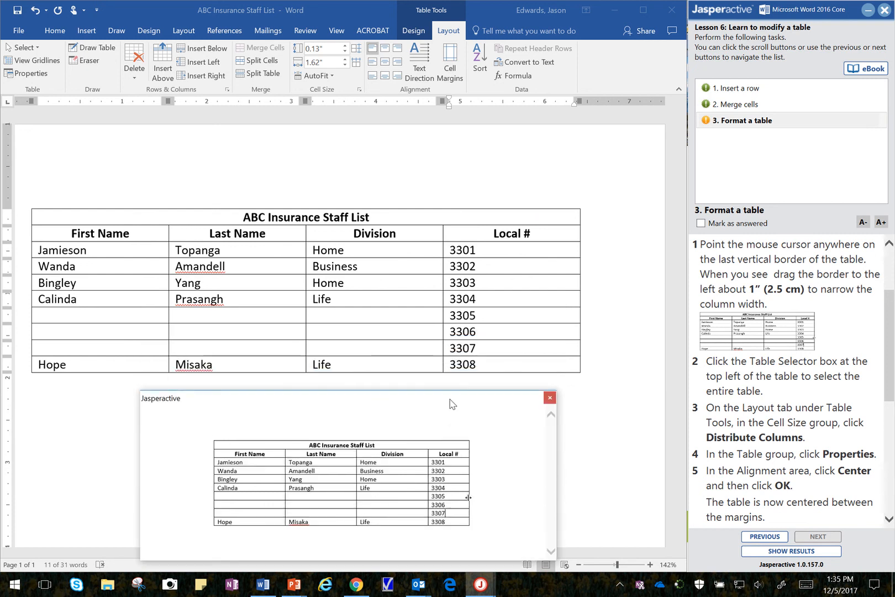
click(579, 307)
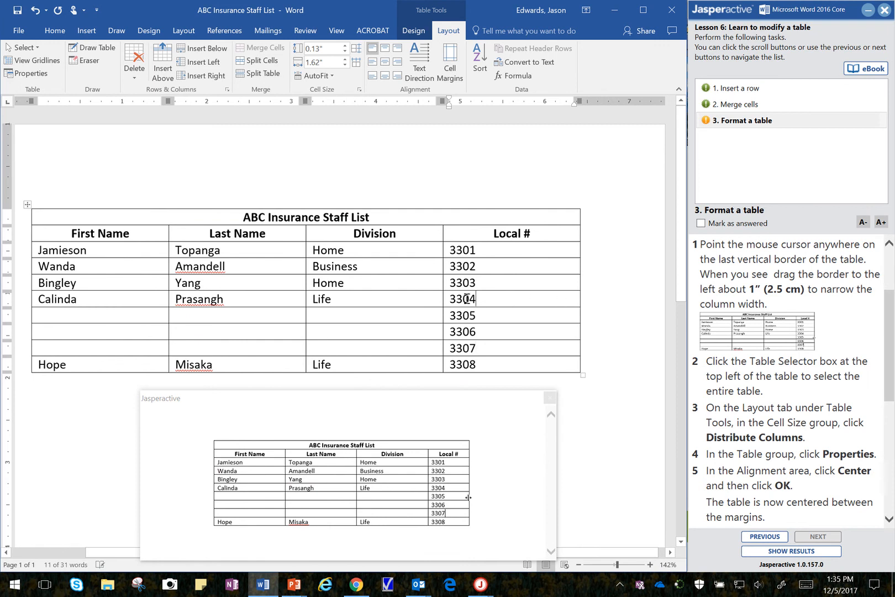
drag(467, 299, 512, 299)
drag(411, 303, 524, 298)
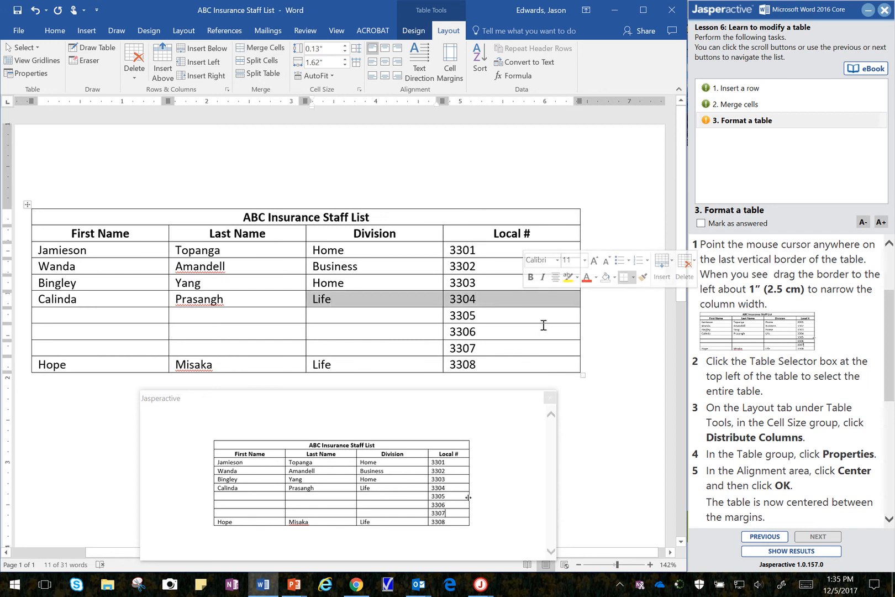
click(530, 350)
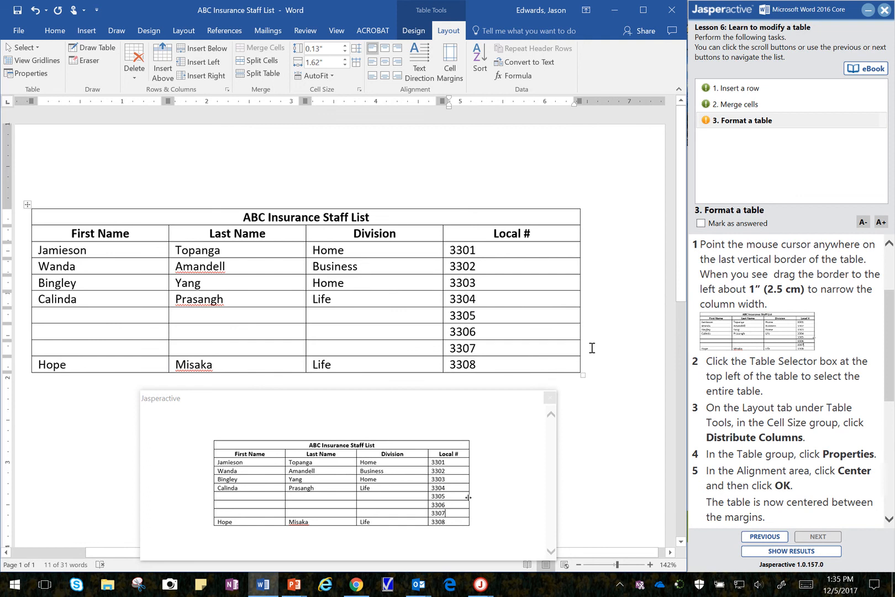
click(526, 302)
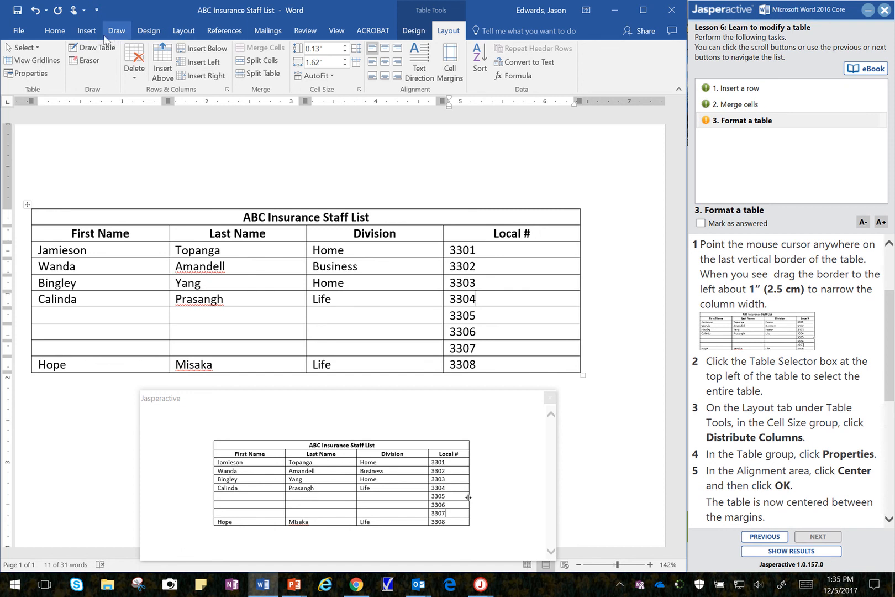
Narrow the Local # column by moving the table's last vertical border about 1 inch to the left
click(337, 33)
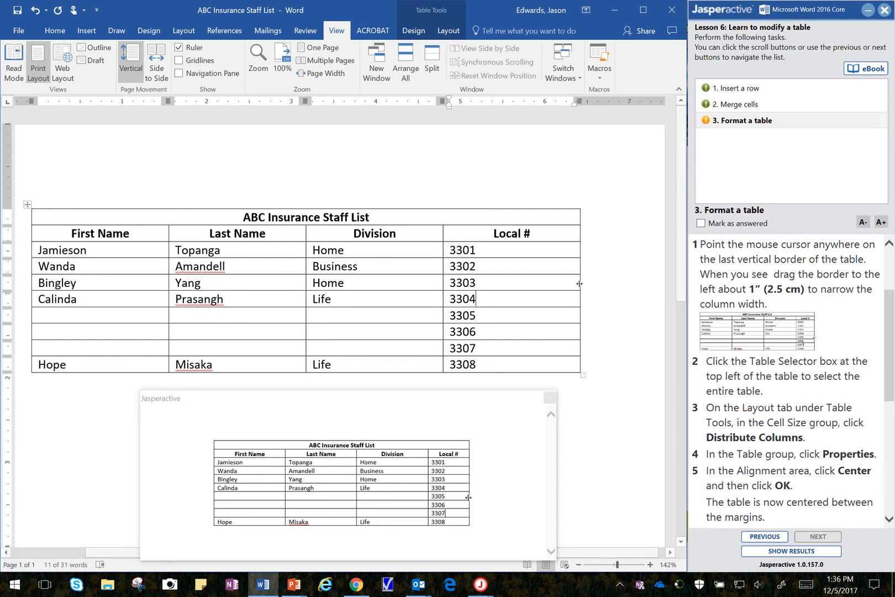
drag(579, 284, 536, 281)
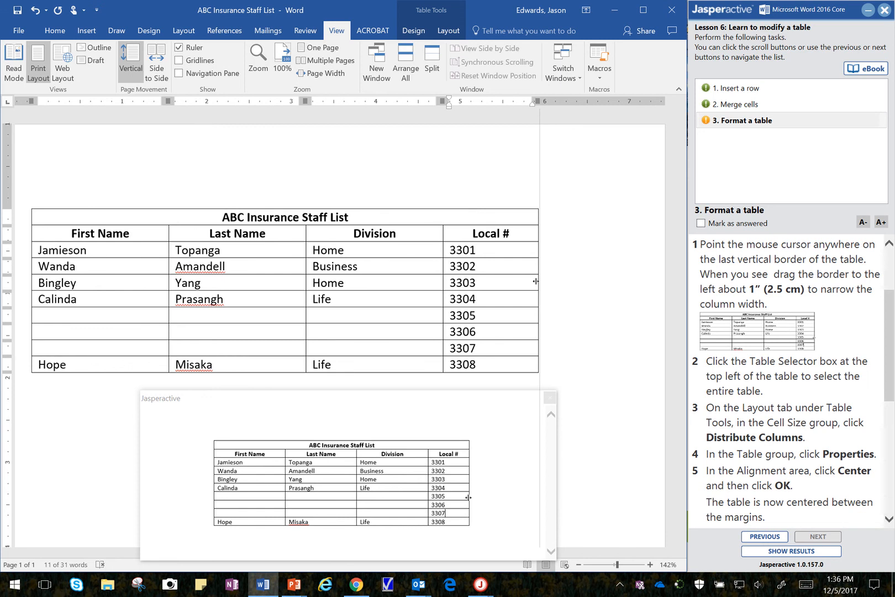
drag(536, 281, 504, 283)
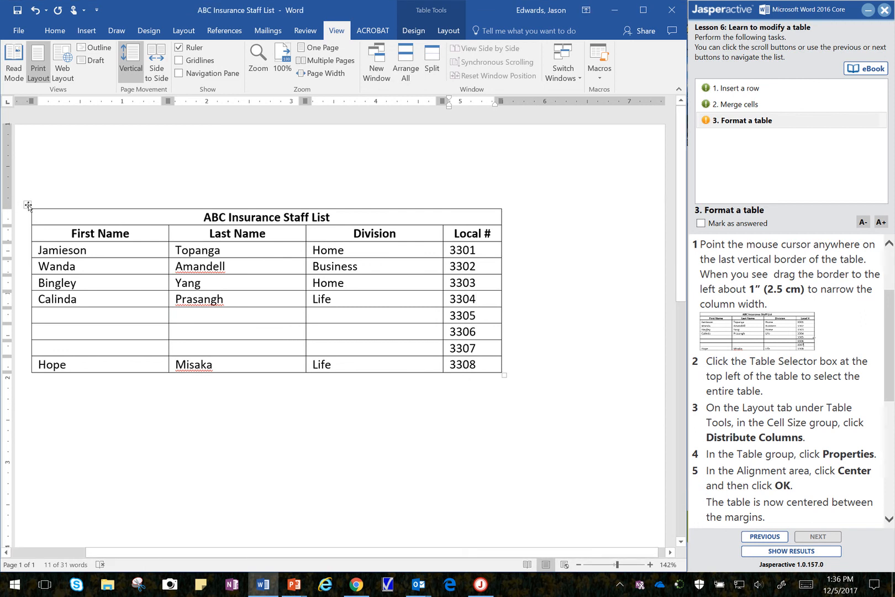
Select the entire staff list table and distribute its columns evenly
click(28, 207)
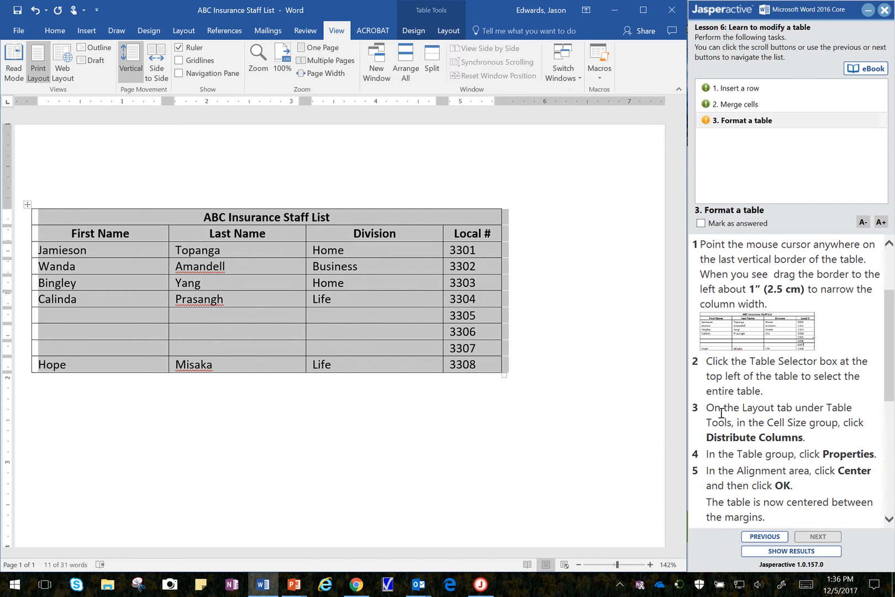
click(452, 34)
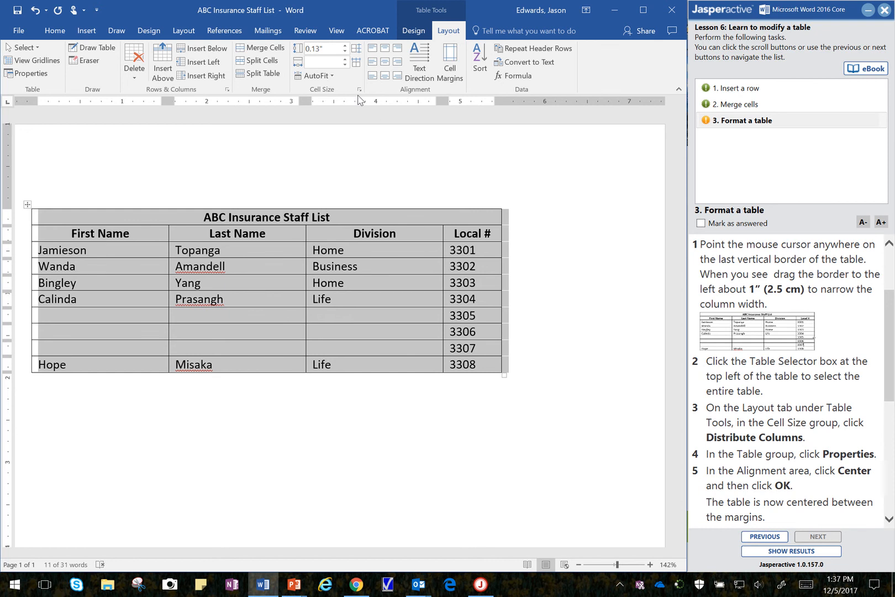
click(357, 62)
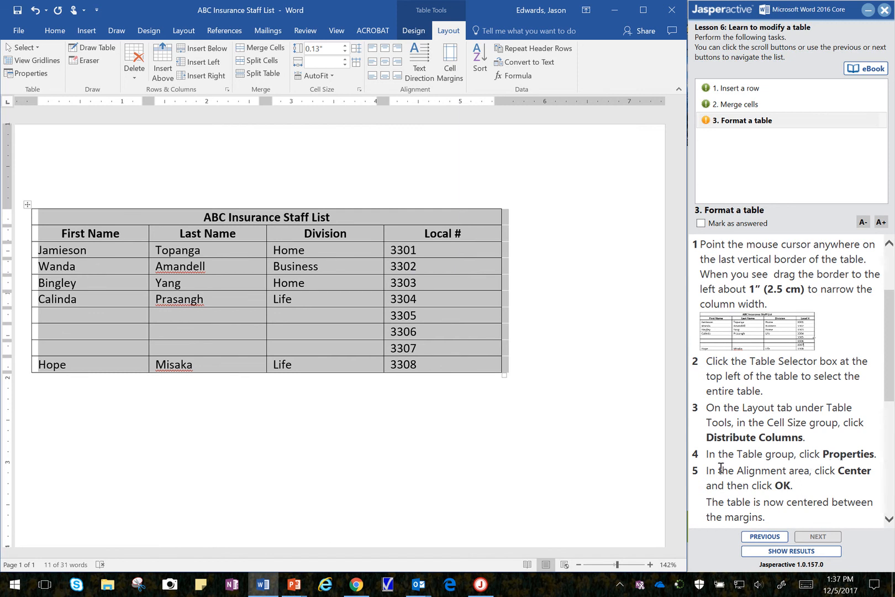
Set the whole table's alignment to Center in the table properties so it sits between the page margins
click(28, 205)
right_click(27, 206)
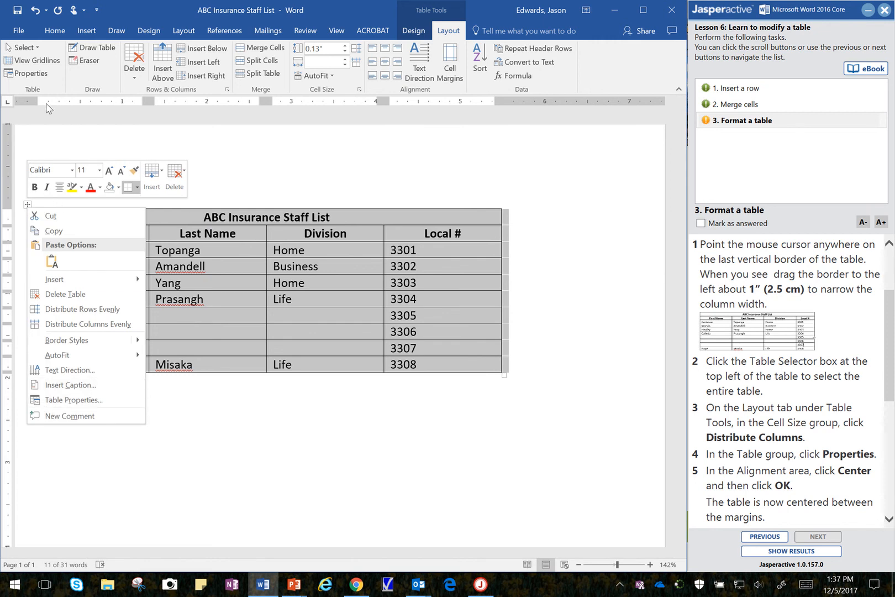
click(37, 72)
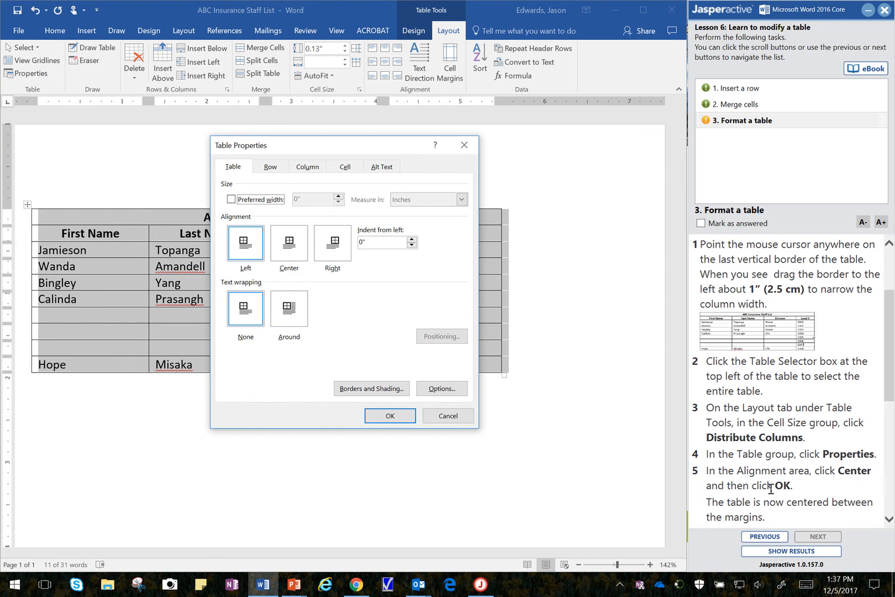
click(292, 255)
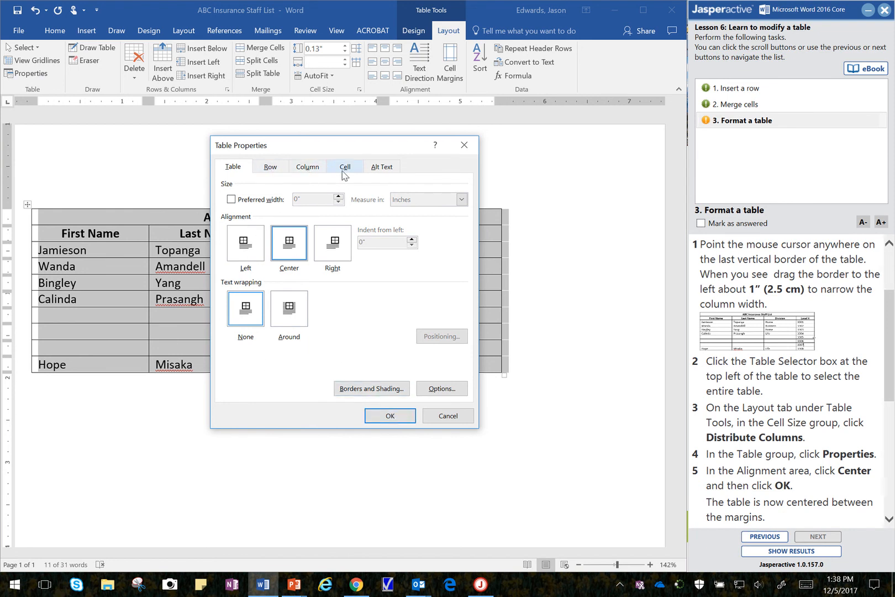
click(235, 168)
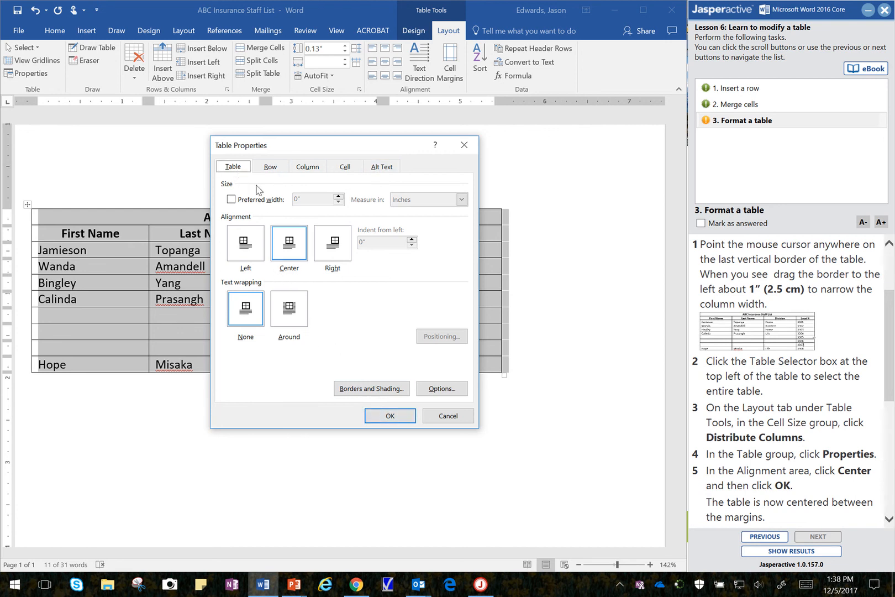
click(288, 251)
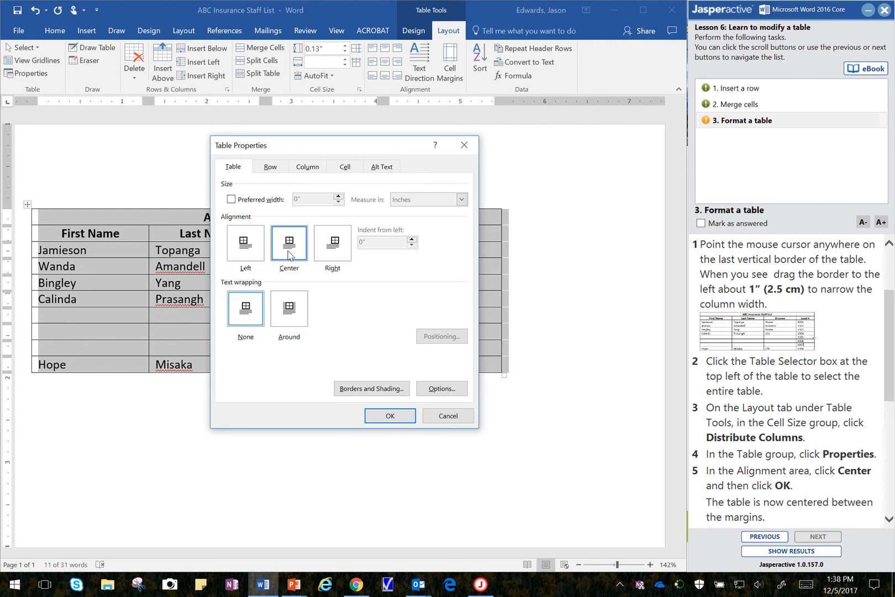
click(390, 415)
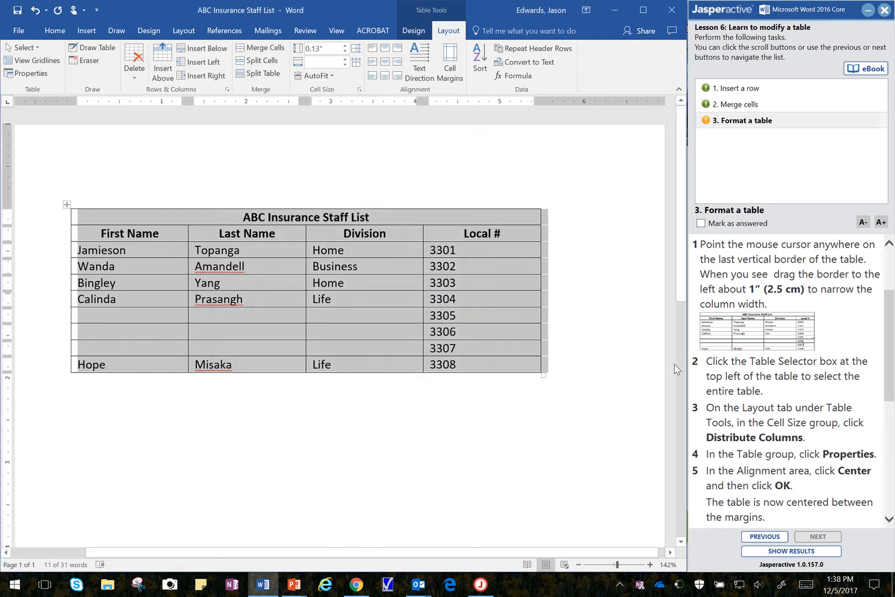
Mark the Format a table task as answered and show the results for the lesson
click(701, 224)
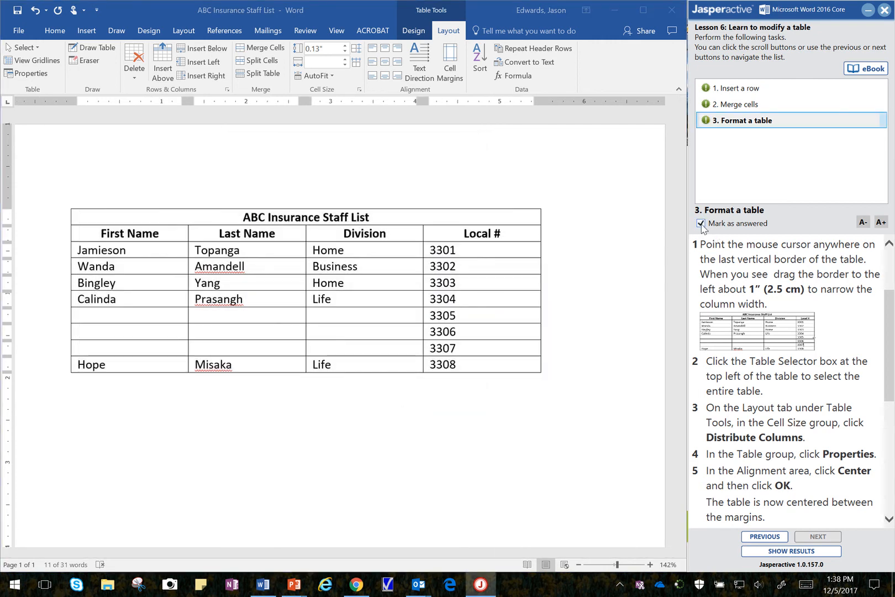
click(782, 552)
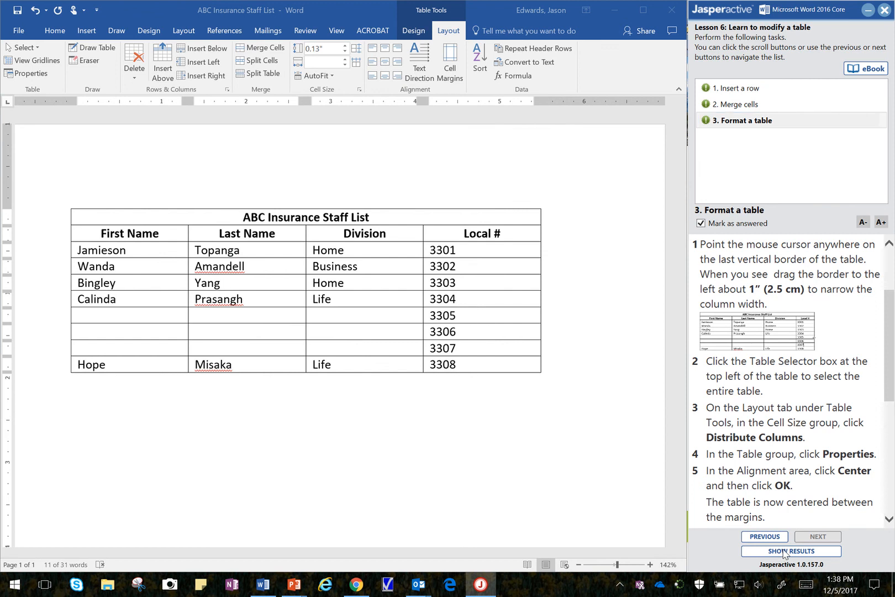
click(480, 345)
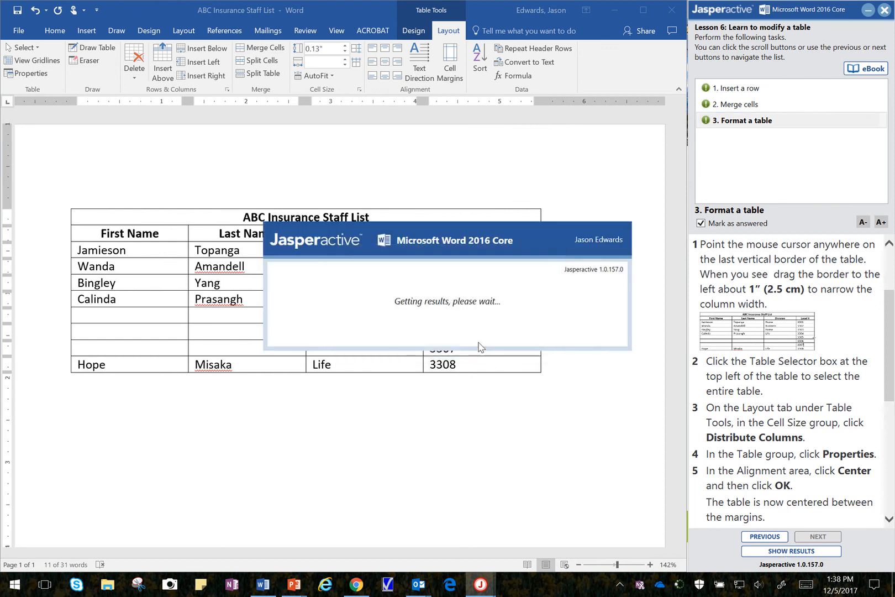